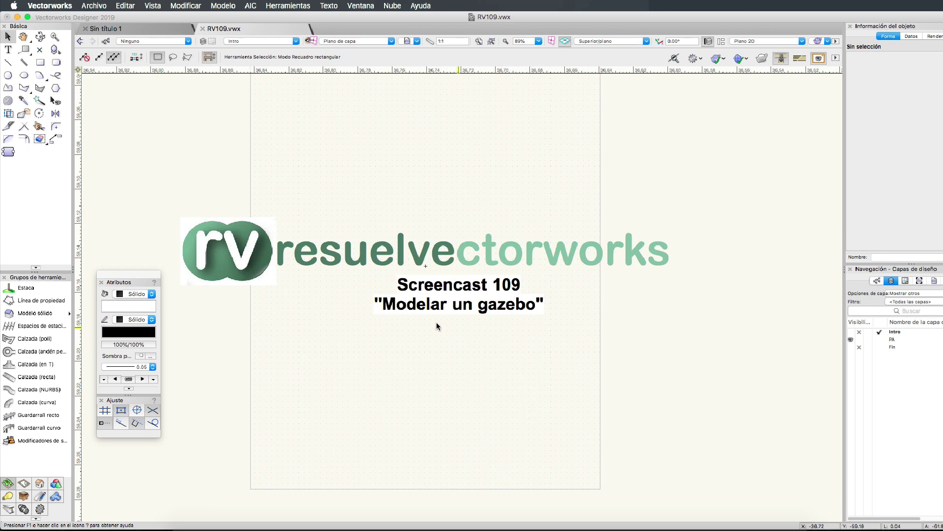
Show the PA design layer and zoom to the gazebo reference photo
{"action": "left_click", "coordinate": [892, 339]}
{"action": "key", "text": "ctrl+6"}
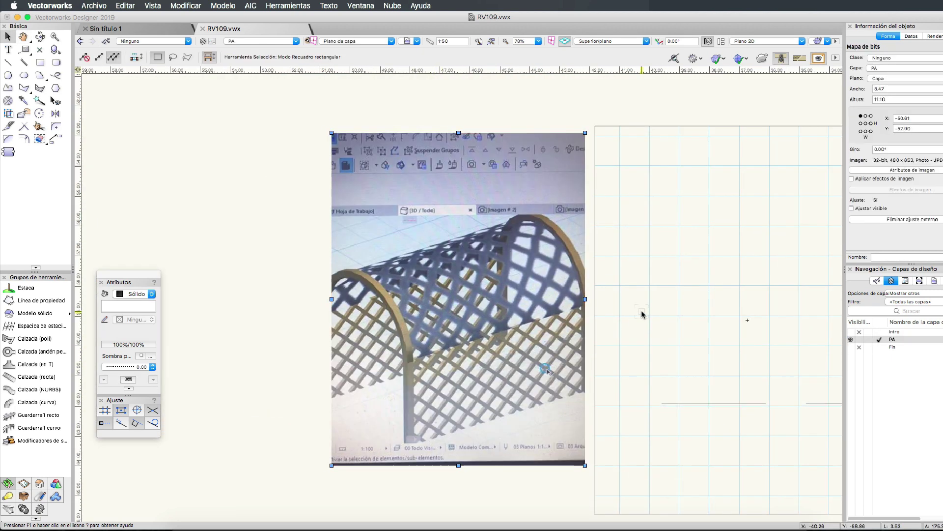
Pan across the reference photo and layout grid, then clear the selection
{"action": "scroll", "coordinate": [642, 312], "scroll_direction": "right", "scroll_amount": 3}
{"action": "scroll", "coordinate": [643, 312], "scroll_direction": "down", "scroll_amount": 2}
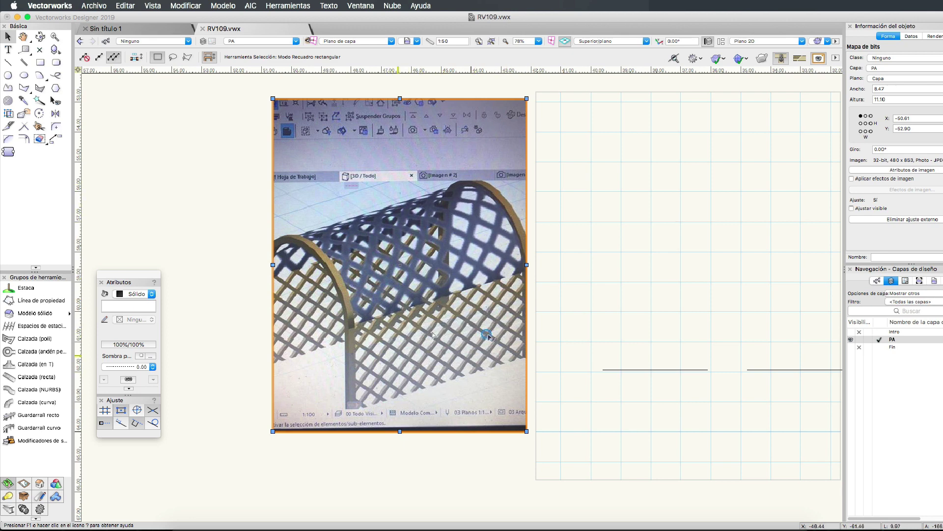
{"action": "scroll", "coordinate": [453, 324], "scroll_direction": "right", "scroll_amount": 1}
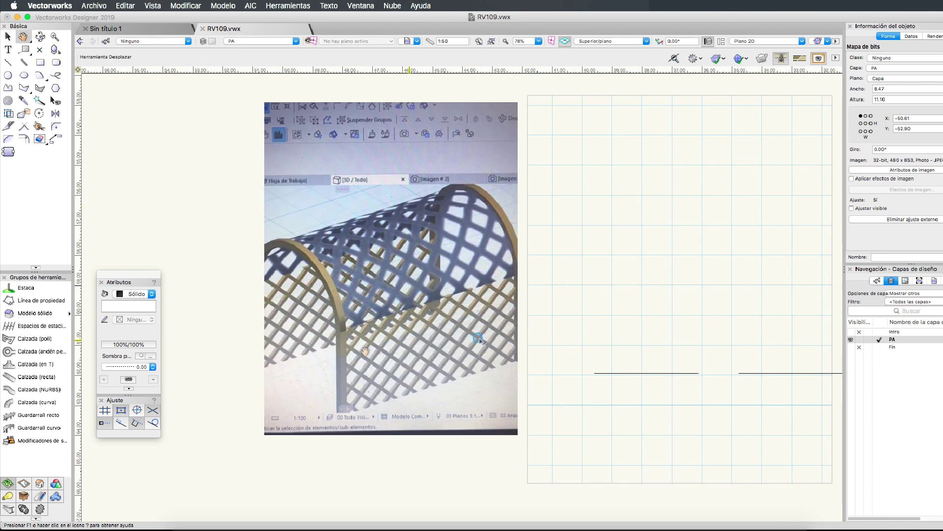
{"action": "scroll", "coordinate": [491, 314], "scroll_direction": "right", "scroll_amount": 4}
{"action": "left_click", "coordinate": [514, 301]}
Duplicate the outline arch and extrude the copy into a solid rib
{"action": "key", "text": "3"}
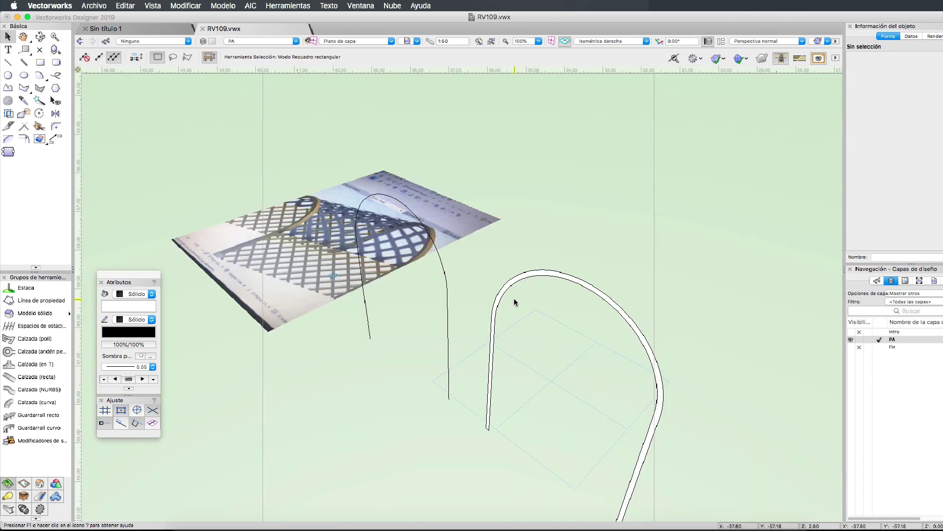
{"action": "key", "text": "shift+c"}
{"action": "left_click_drag", "start_coordinate": [460, 332], "coordinate": [481, 307]}
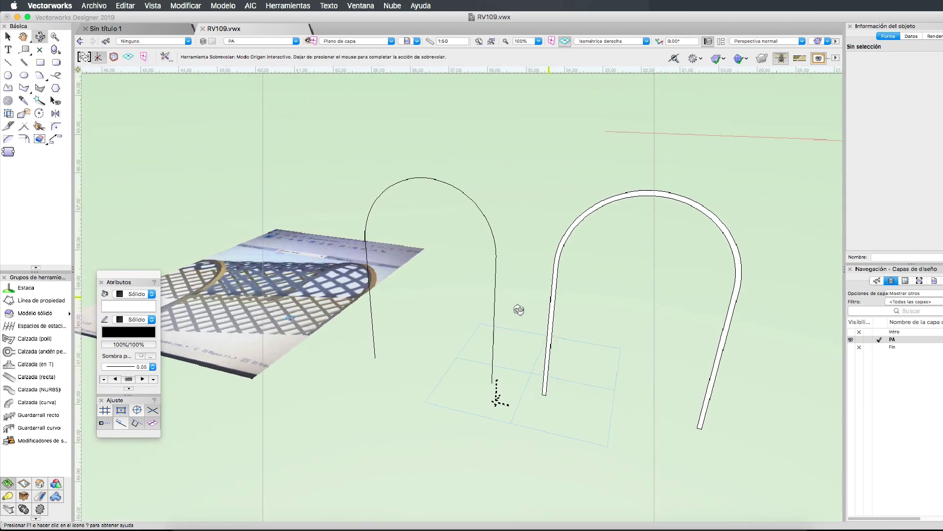
{"action": "key", "text": "x"}
{"action": "left_click", "coordinate": [474, 302]}
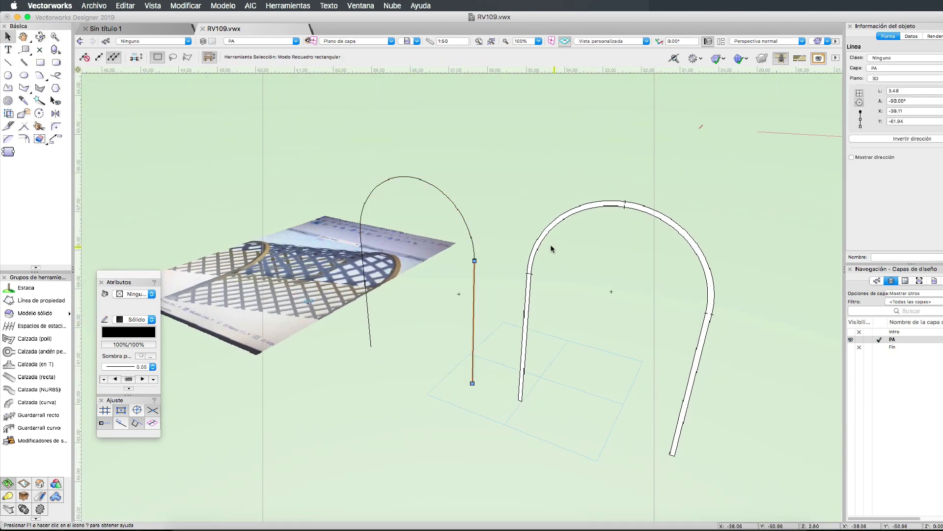
{"action": "left_click", "coordinate": [553, 241]}
{"action": "middle_click_drag", "start_coordinate": [584, 299], "coordinate": [341, 363], "text": "shift"}
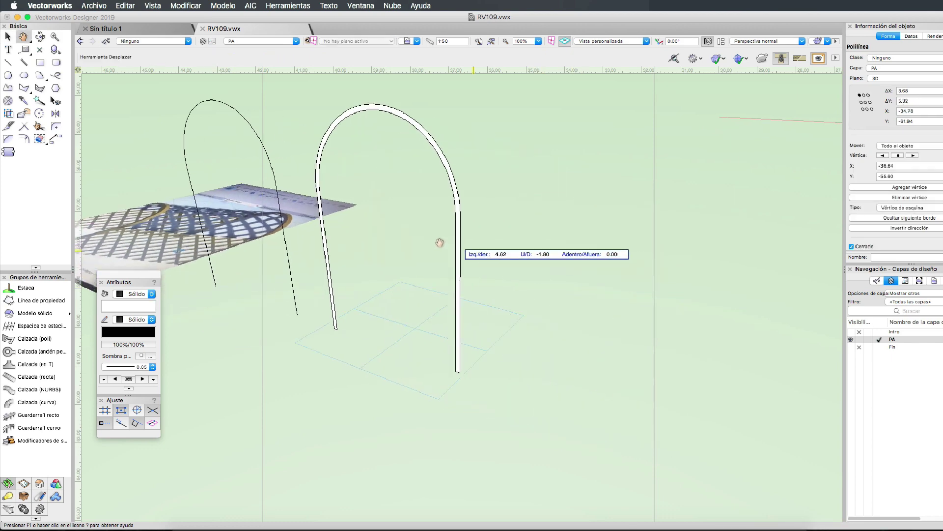
{"action": "left_click_drag", "start_coordinate": [342, 363], "coordinate": [506, 413], "text": "alt"}
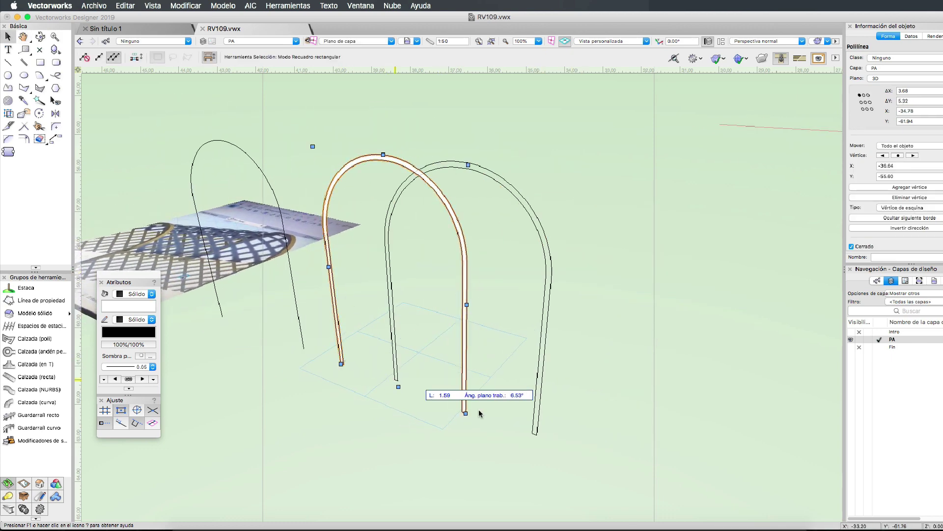
{"action": "key", "text": "ctrl+e"}
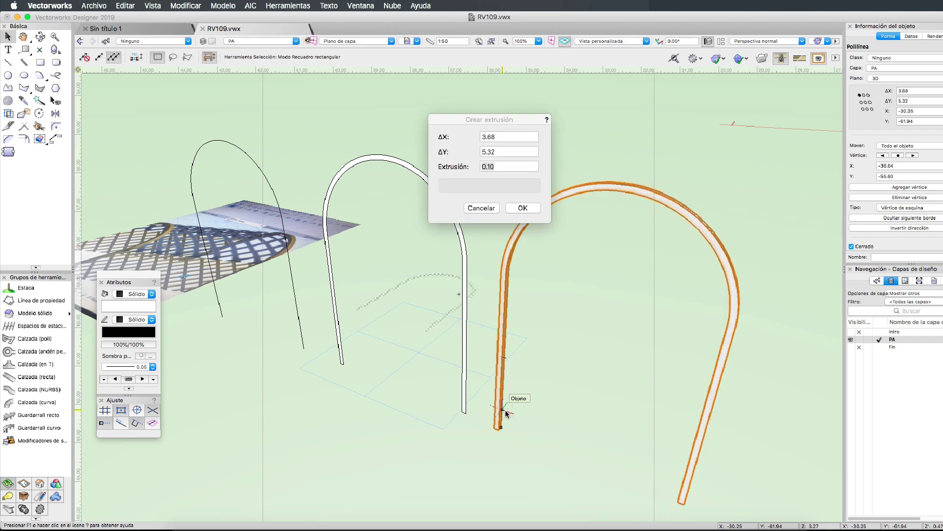
{"action": "type", "text": ".1"}
{"action": "key", "text": "Return"}
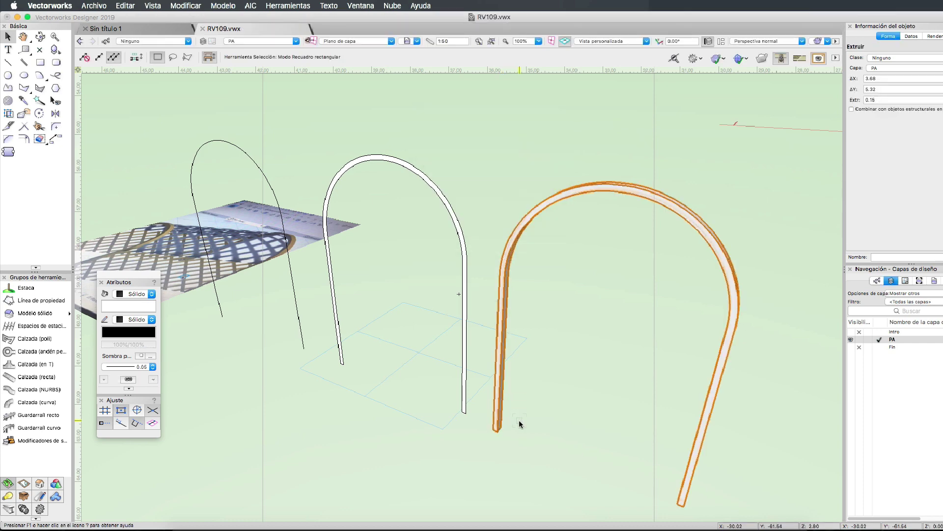
Copy the extruded rib and line it up with the original in Top/Plan view
{"action": "left_click", "coordinate": [521, 423]}
{"action": "left_click_drag", "start_coordinate": [493, 429], "coordinate": [641, 269]}
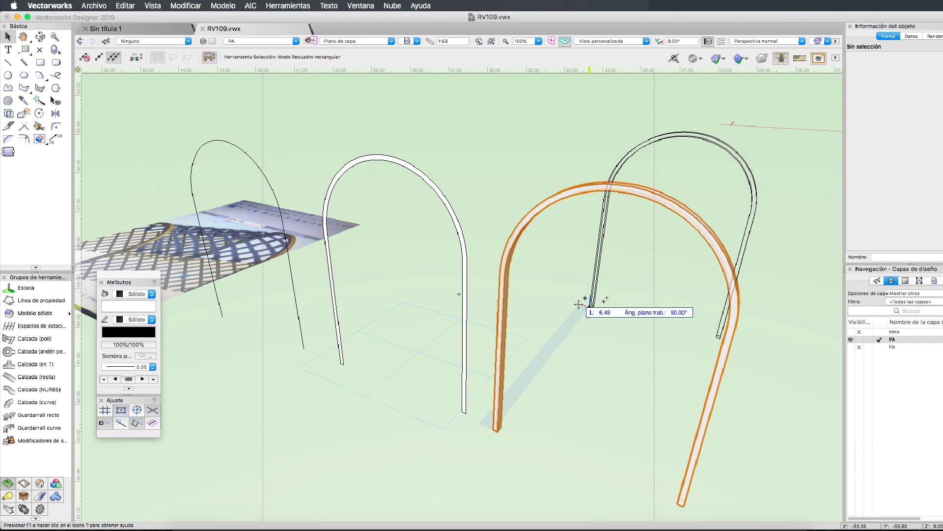
{"action": "left_click_drag", "start_coordinate": [641, 268], "coordinate": [580, 307]}
{"action": "key", "text": "super+5"}
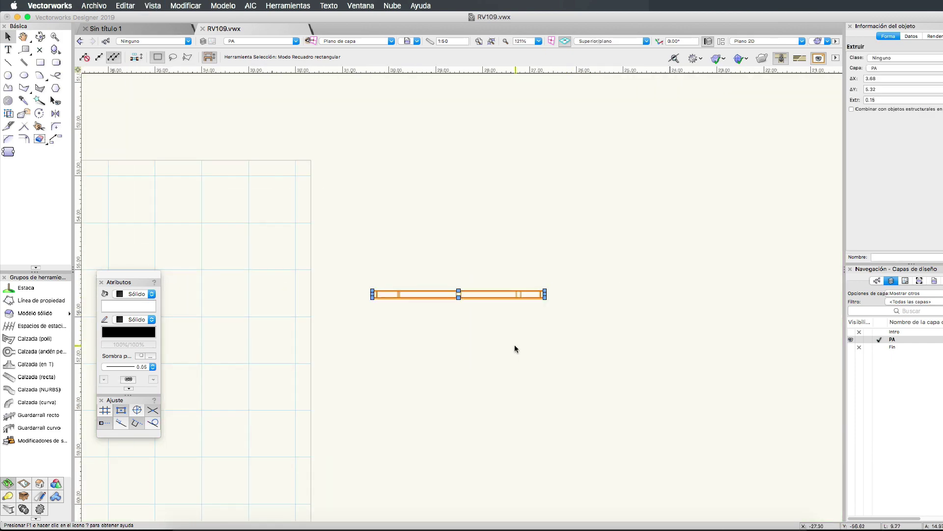
{"action": "left_click_drag", "start_coordinate": [499, 253], "coordinate": [500, 277]}
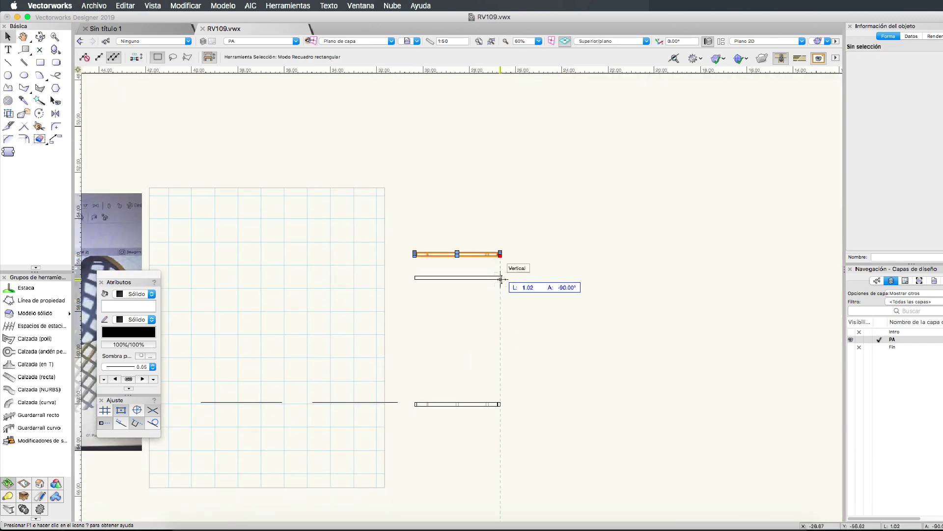
{"action": "left_click", "coordinate": [523, 323]}
{"action": "key", "text": "super+3"}
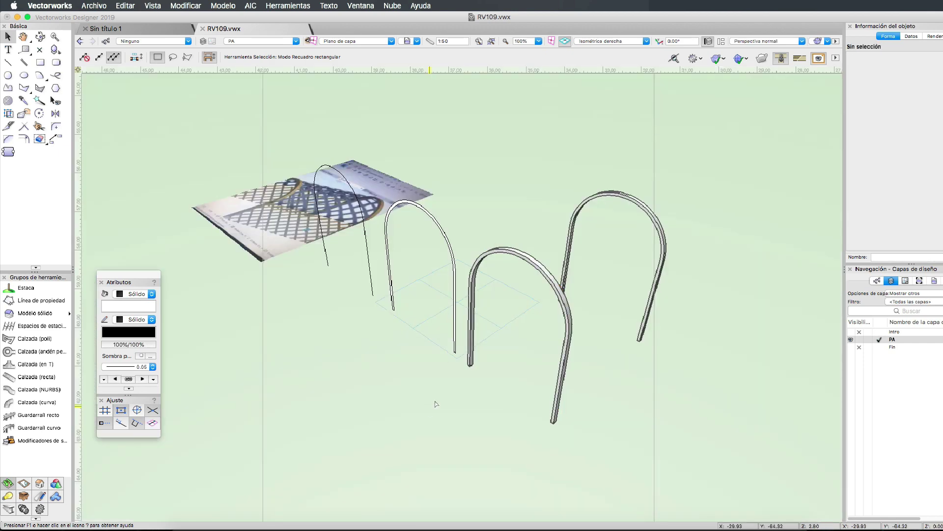
Join the thin arch's two legs and curved top into one polyline with Componer
{"action": "left_click", "coordinate": [373, 295]}
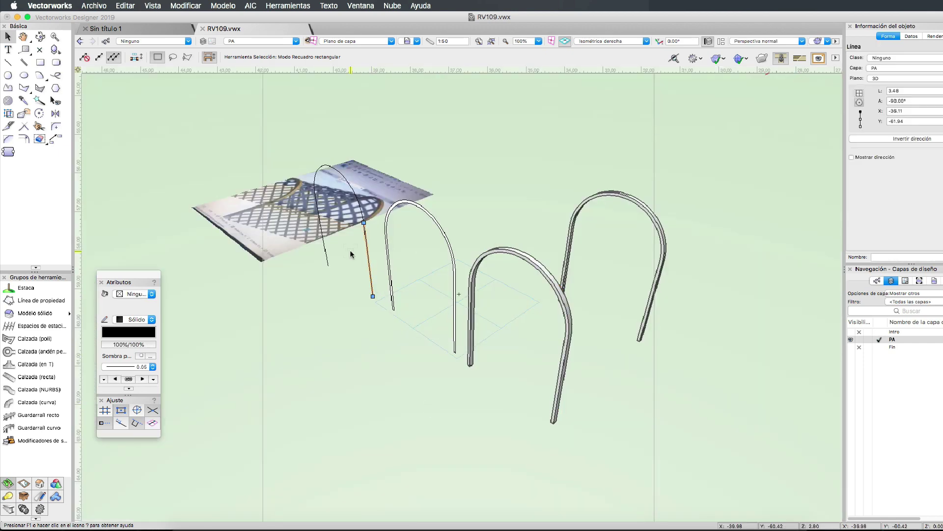
{"action": "key", "text": "shift+c"}
{"action": "left_click_drag", "start_coordinate": [351, 254], "coordinate": [595, 267]}
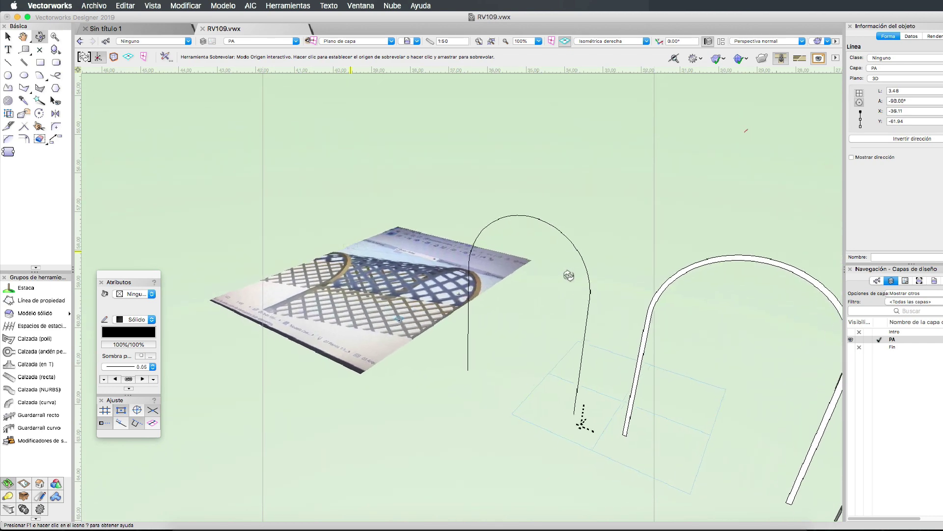
{"action": "key", "text": "x"}
{"action": "left_click", "coordinate": [471, 322], "text": "shift"}
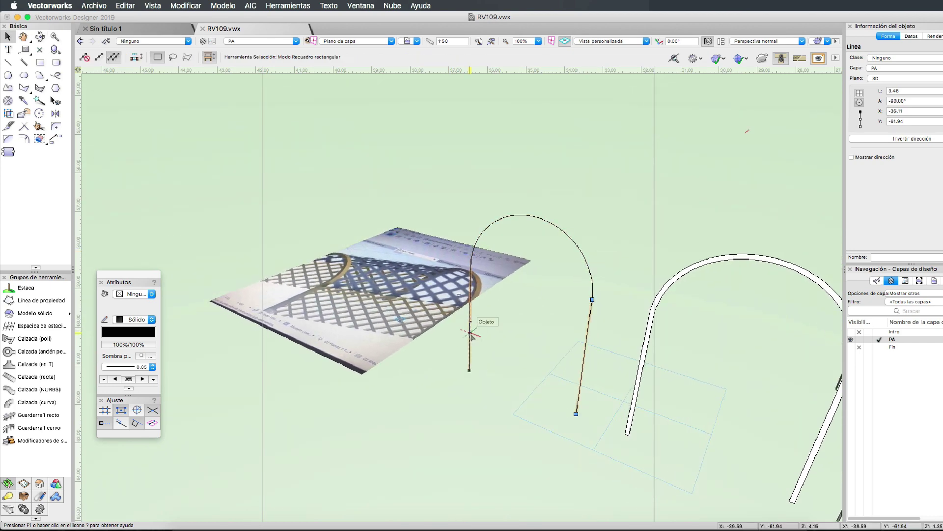
{"action": "left_click", "coordinate": [585, 259], "text": "shift"}
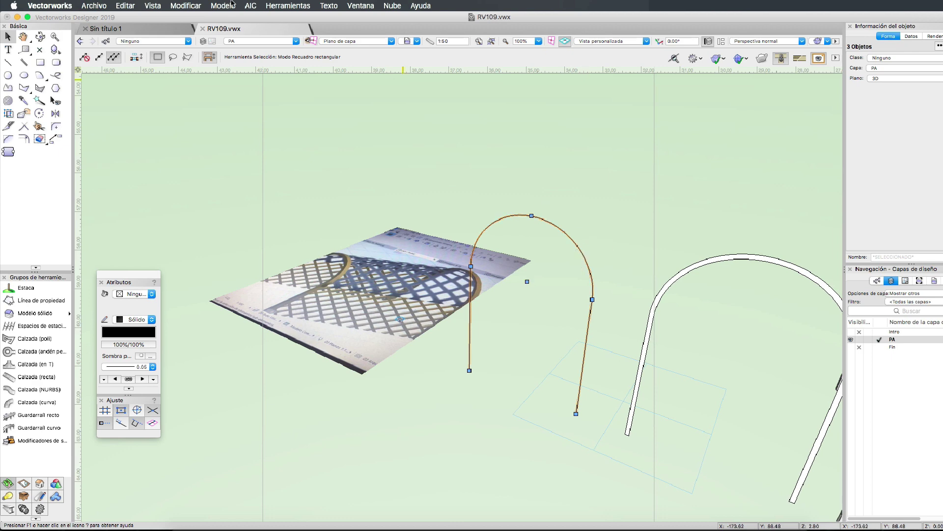
{"action": "left_click", "coordinate": [184, 5]}
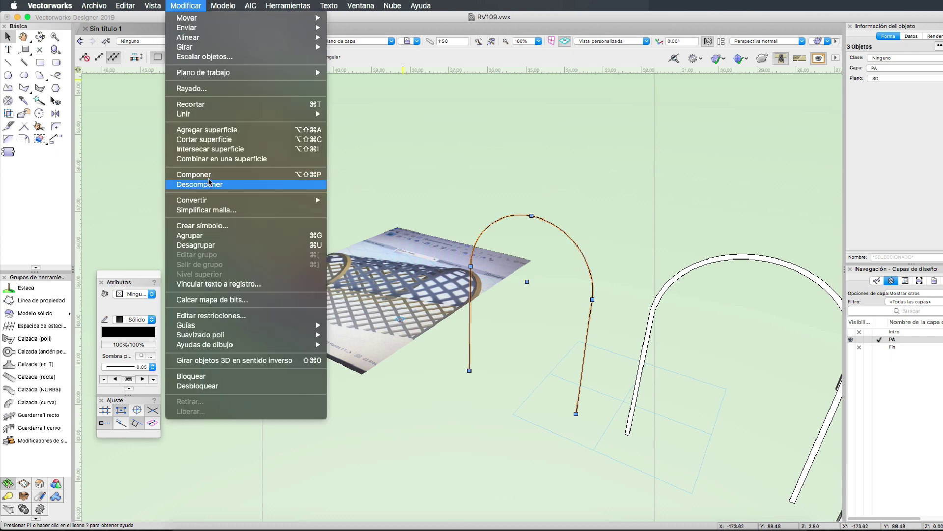
{"action": "left_click", "coordinate": [196, 175]}
Drag the joined arch polyline onto the nearer extruded rib
{"action": "left_click", "coordinate": [490, 409]}
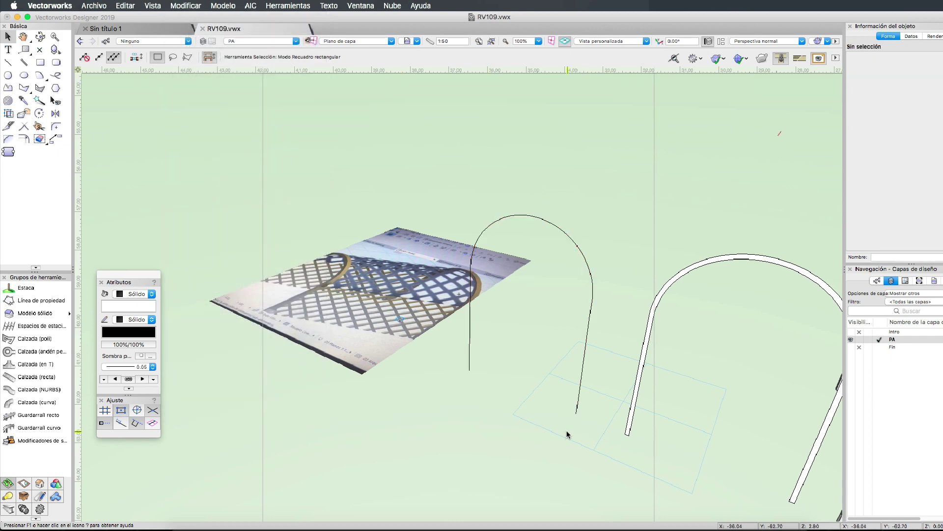
{"action": "key", "text": "h"}
{"action": "left_click_drag", "start_coordinate": [567, 431], "coordinate": [435, 342]}
{"action": "key", "text": "x"}
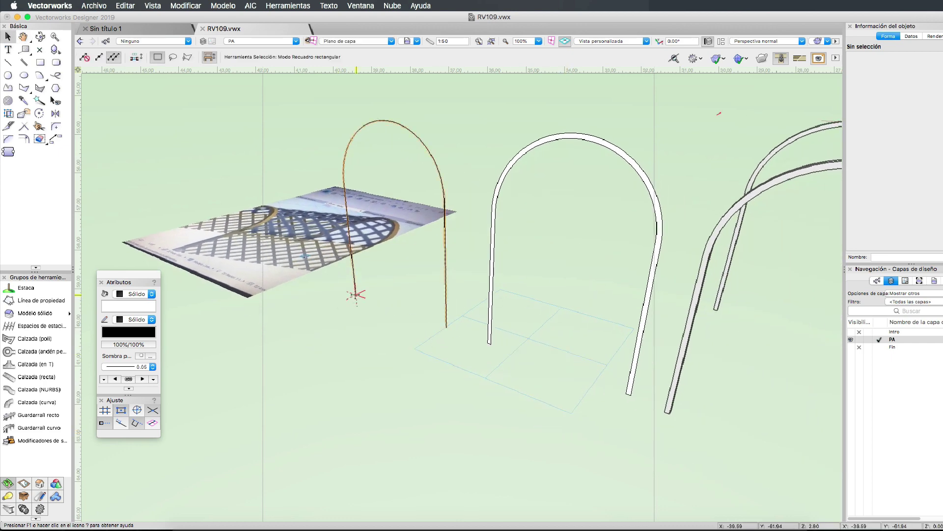
{"action": "mouse_move", "coordinate": [356, 294]}
{"action": "left_mouse_down"}
{"action": "mouse_move", "coordinate": [673, 415]}
{"action": "mouse_move", "coordinate": [562, 405]}
{"action": "mouse_move", "coordinate": [530, 436]}
{"action": "mouse_move", "coordinate": [545, 385]}
{"action": "left_mouse_up"}
{"action": "key", "text": "shift+c"}
Convert the joined arch to a NURBS curve, copy it onto the far rib, and select both curves
{"action": "key", "text": "x"}
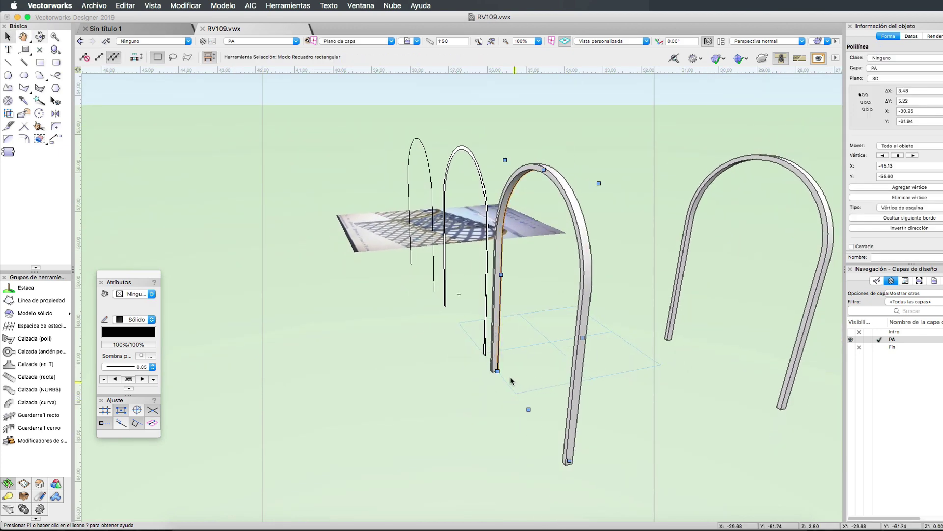
{"action": "left_click", "coordinate": [184, 5]}
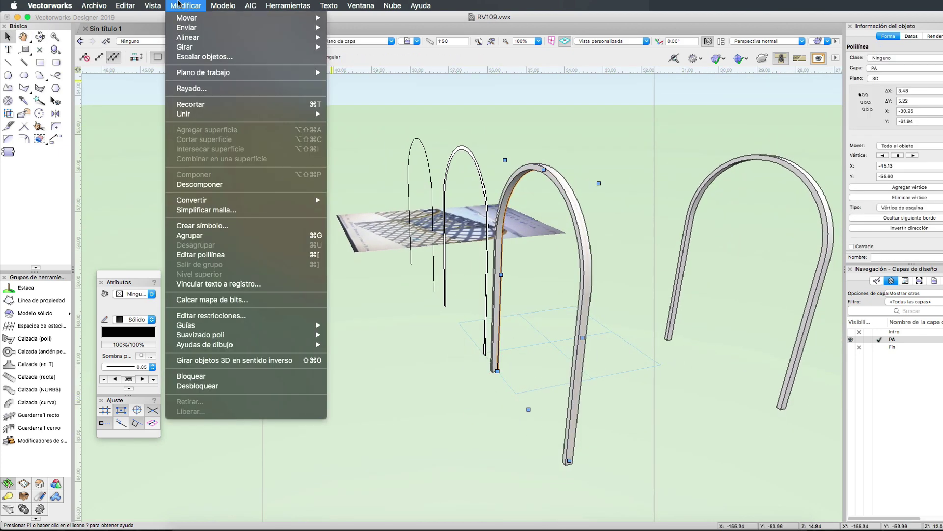
{"action": "mouse_move", "coordinate": [192, 199]}
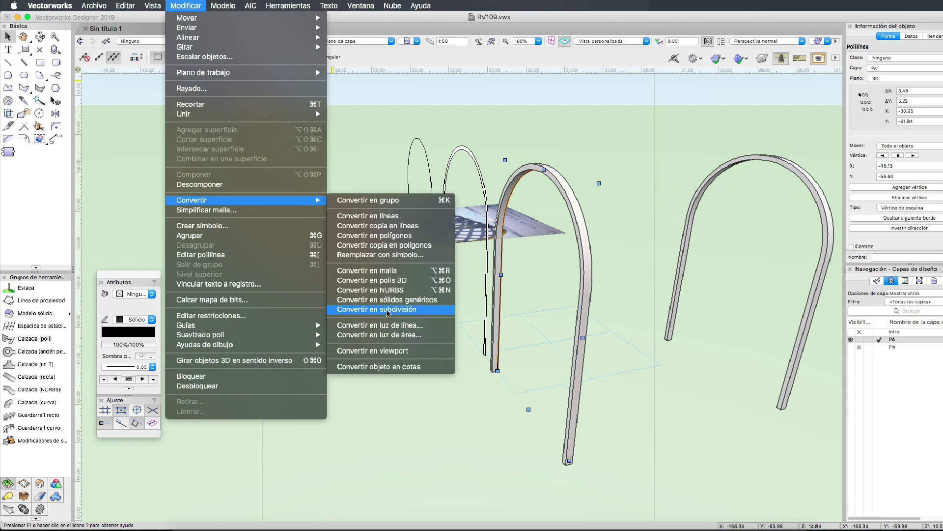
{"action": "left_click", "coordinate": [399, 290]}
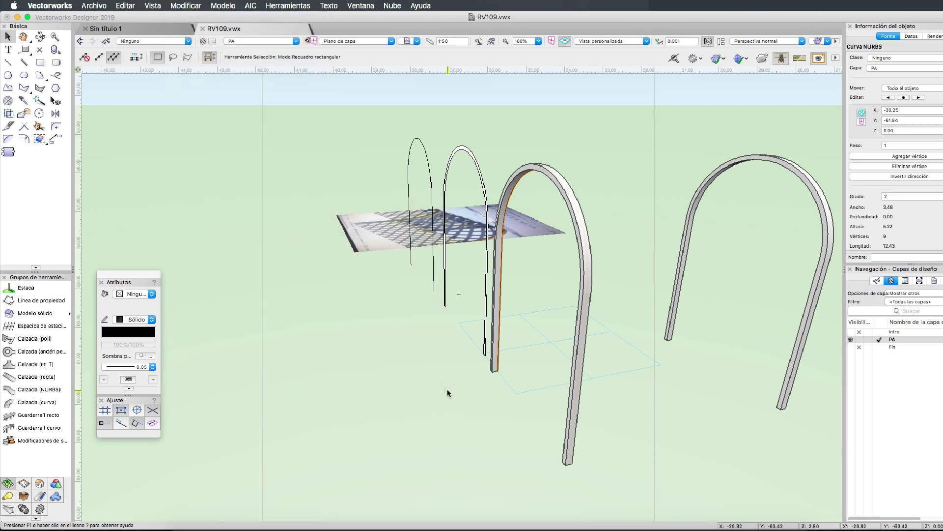
{"action": "left_click_drag", "start_coordinate": [497, 372], "coordinate": [667, 340]}
{"action": "left_click", "coordinate": [498, 337], "text": "shift"}
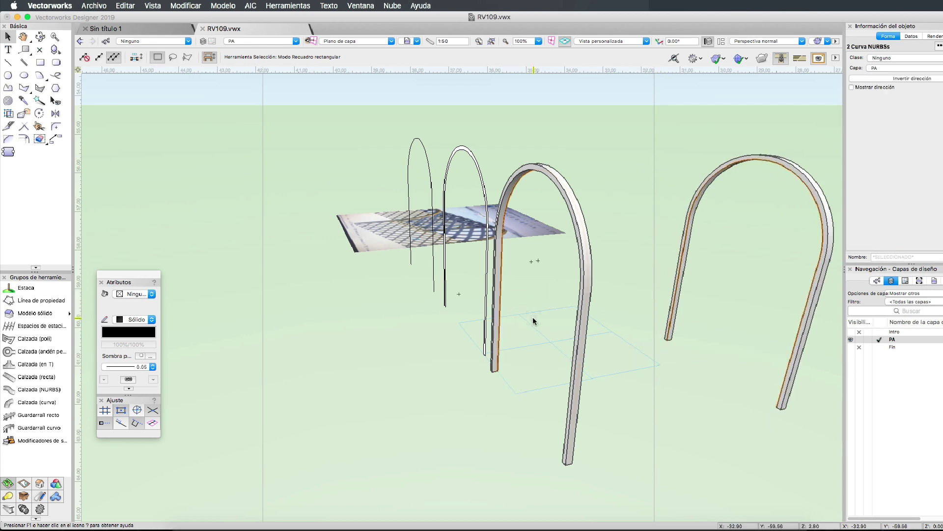
{"action": "left_click", "coordinate": [56, 483]}
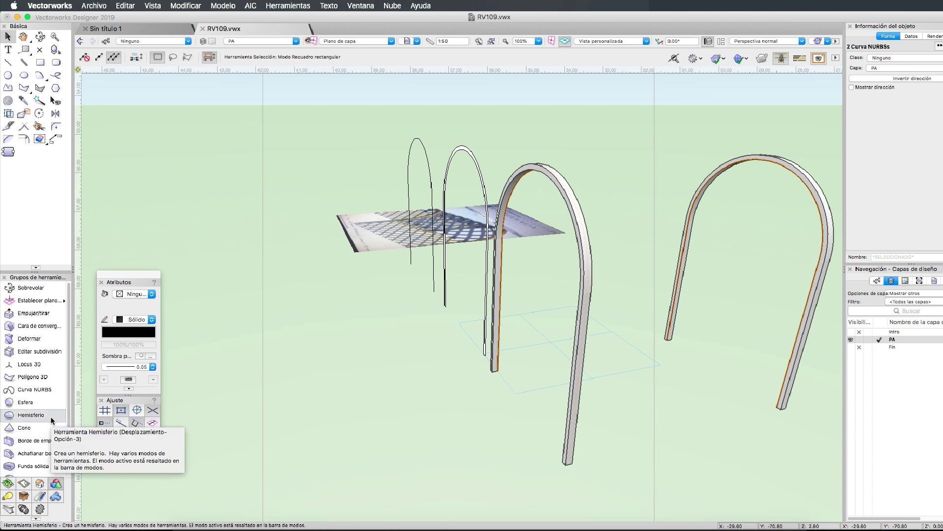
Loft a NURBS surface through the two arch curves using Sin guía mode
{"action": "scroll", "coordinate": [51, 420], "scroll_direction": "down", "scroll_amount": 3}
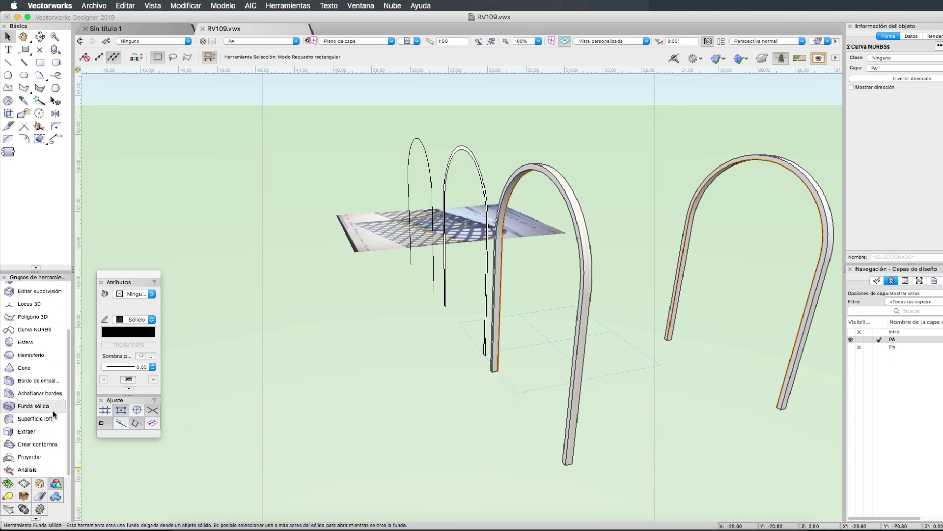
{"action": "left_click", "coordinate": [51, 418]}
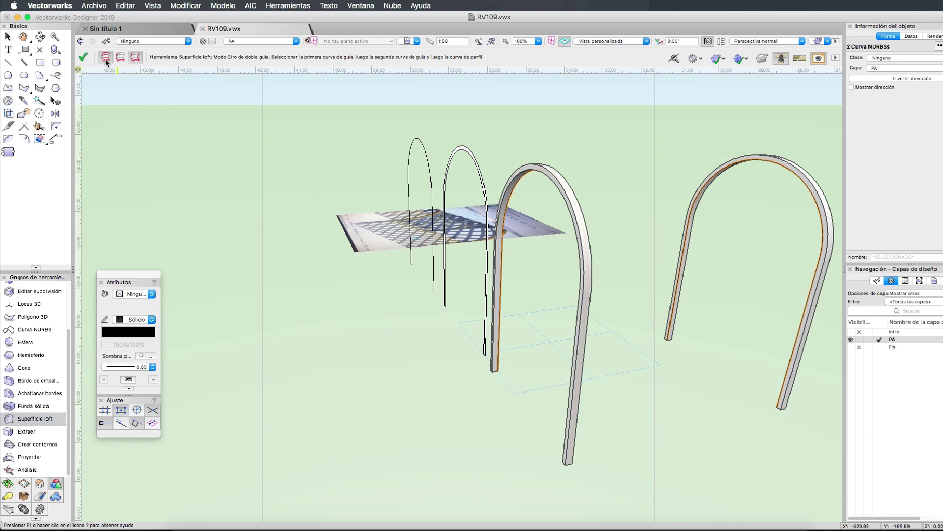
{"action": "left_click", "coordinate": [118, 59]}
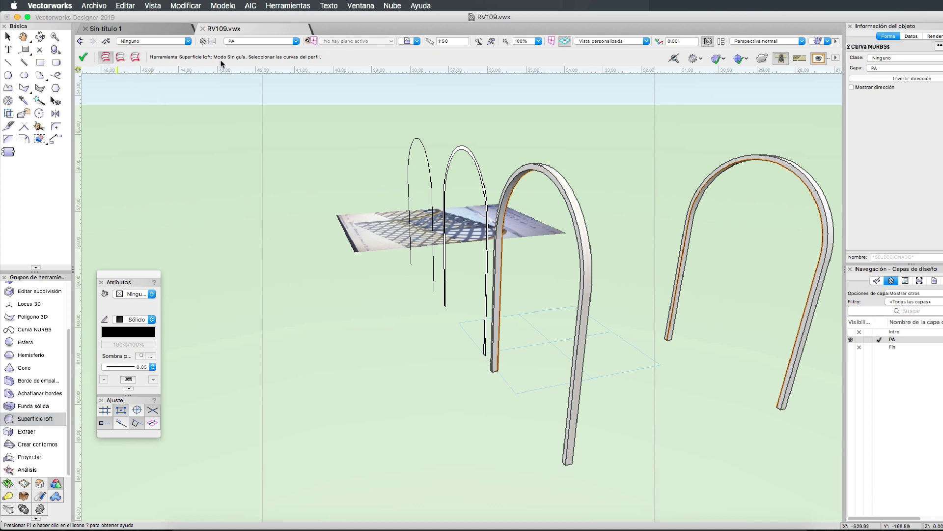
{"action": "left_click", "coordinate": [500, 374]}
{"action": "left_click", "coordinate": [666, 344]}
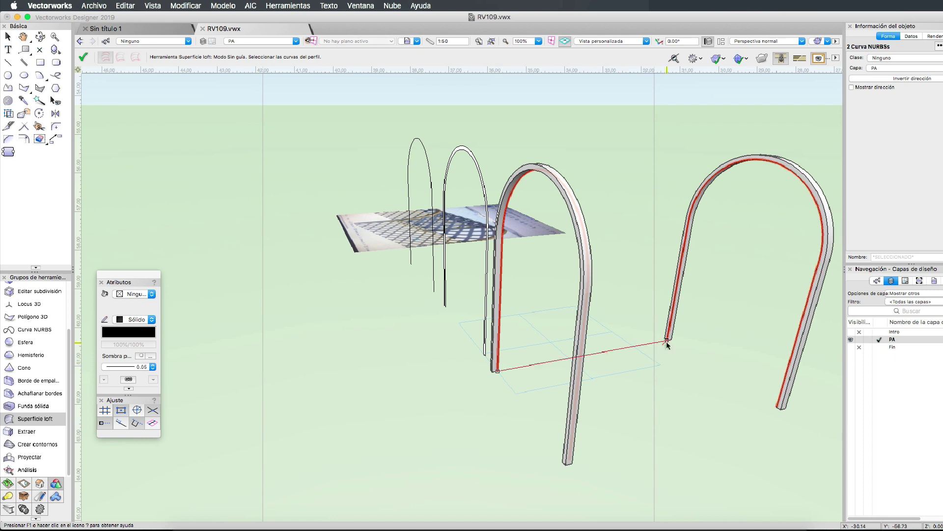
{"action": "key", "text": "Return"}
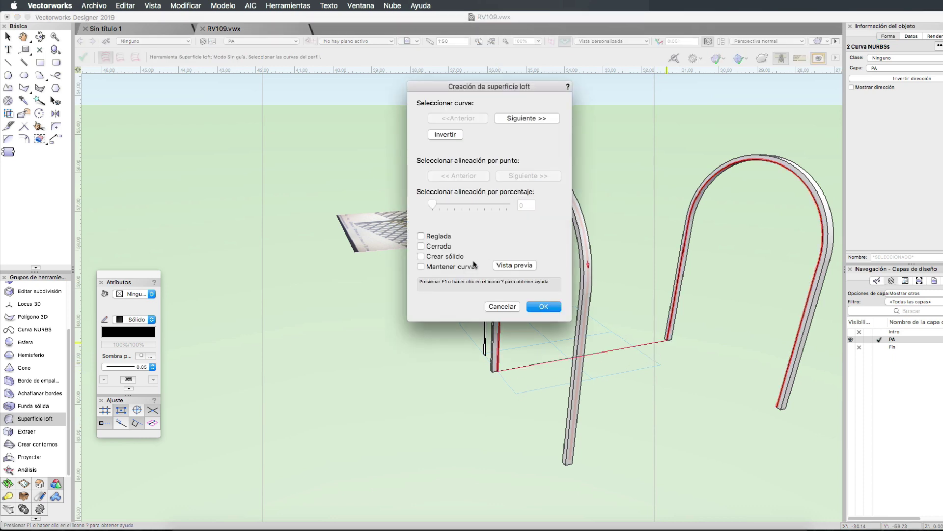
{"action": "left_click", "coordinate": [544, 306]}
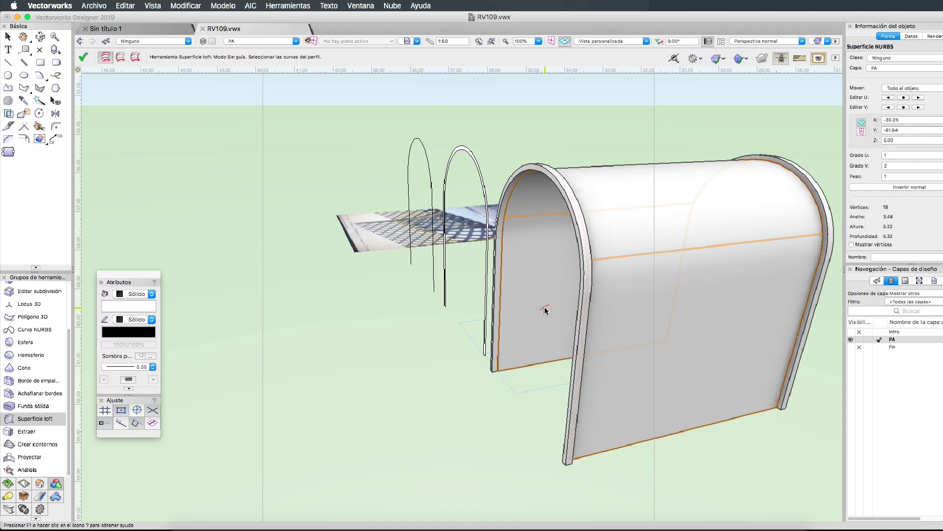
{"action": "key", "text": "shift+c"}
{"action": "left_click_drag", "start_coordinate": [459, 294], "coordinate": [647, 252]}
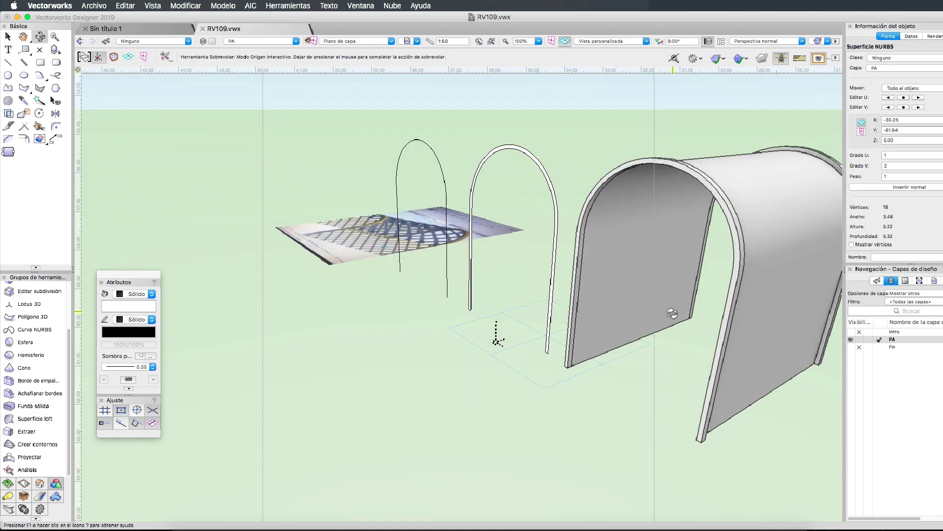
Orbit around the lofted tunnel and reference photo, then return to Top/Plan view
{"action": "left_click_drag", "start_coordinate": [673, 313], "coordinate": [580, 266]}
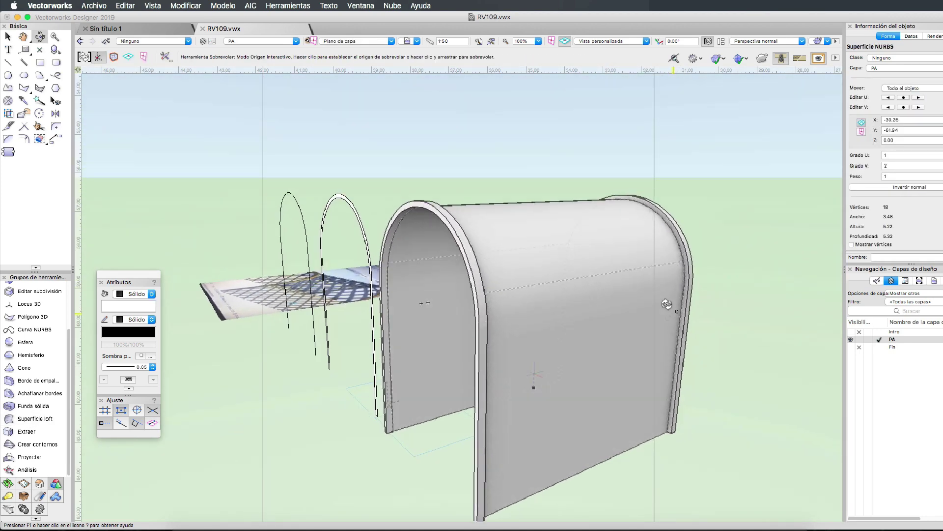
{"action": "key", "text": "x"}
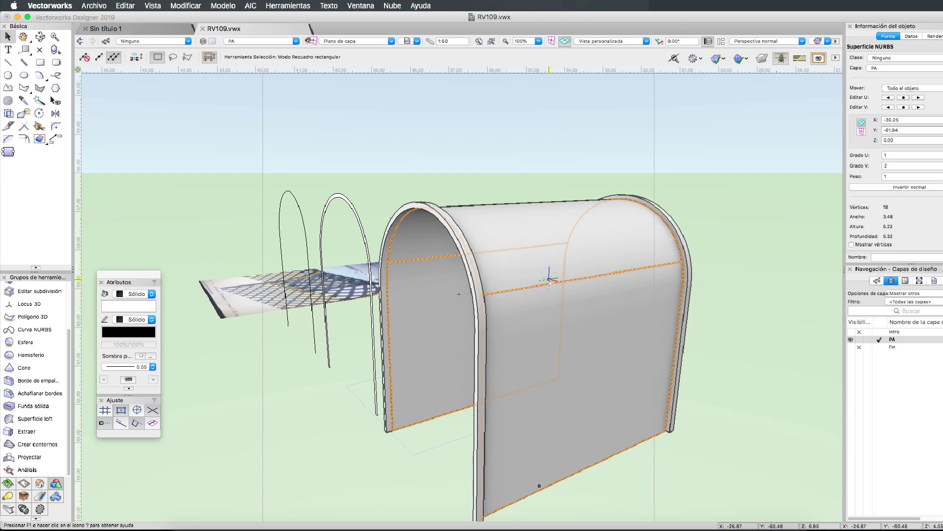
{"action": "key", "text": "c"}
{"action": "mouse_move", "coordinate": [537, 277]}
{"action": "left_mouse_down"}
{"action": "mouse_move", "coordinate": [271, 329]}
{"action": "mouse_move", "coordinate": [274, 288]}
{"action": "left_mouse_up"}
{"action": "key", "text": "x"}
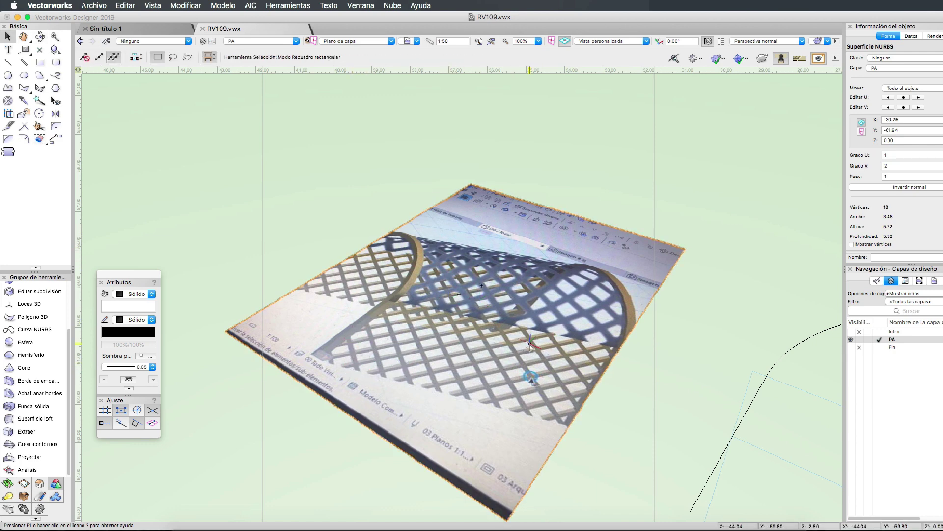
{"action": "key", "text": "c"}
{"action": "mouse_move", "coordinate": [530, 381]}
{"action": "left_mouse_down"}
{"action": "mouse_move", "coordinate": [434, 489]}
{"action": "mouse_move", "coordinate": [389, 499]}
{"action": "mouse_move", "coordinate": [289, 432]}
{"action": "left_mouse_up"}
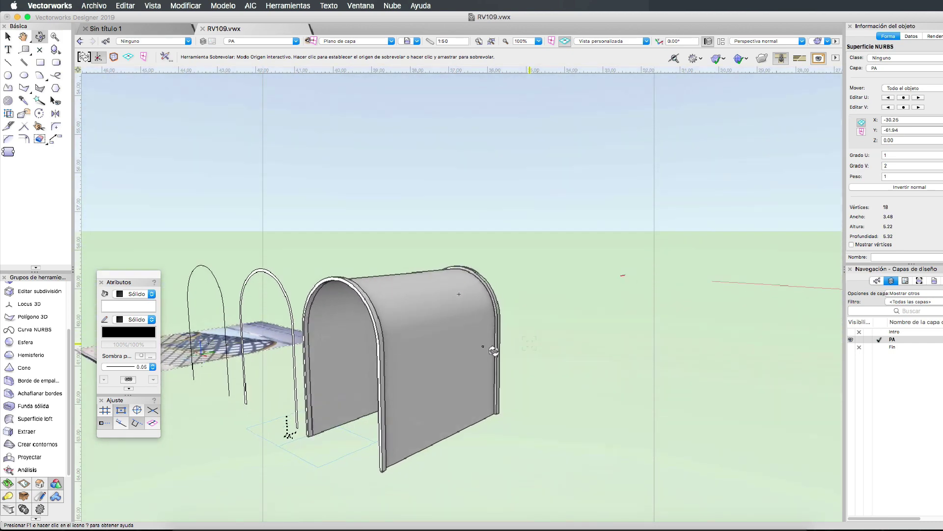
{"action": "key", "text": "x"}
{"action": "key", "text": "ctrl+5"}
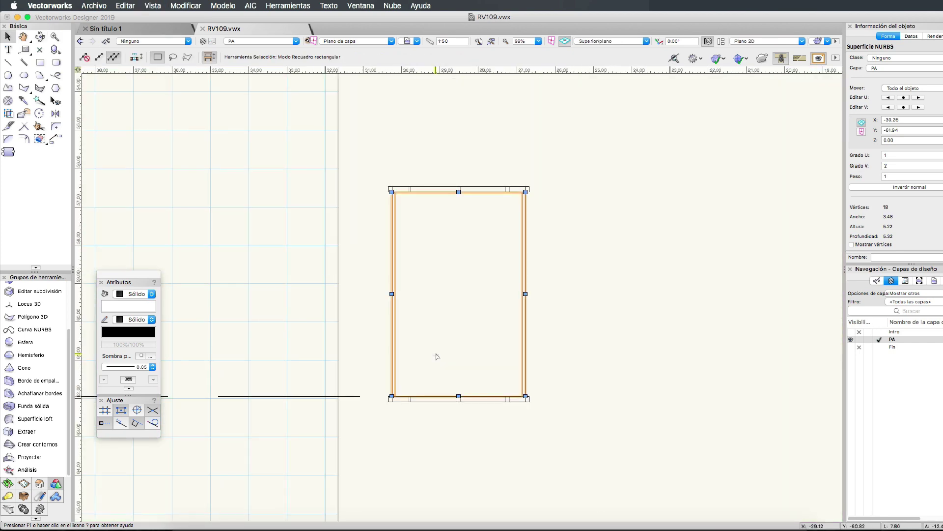
Select the tunnel surface and both arches and place a copy beside them in Right Isometric
{"action": "key", "text": "ctrl+minus"}
{"action": "mouse_move", "coordinate": [532, 354]}
{"action": "left_mouse_down"}
{"action": "mouse_move", "coordinate": [400, 226]}
{"action": "mouse_move", "coordinate": [548, 239]}
{"action": "left_mouse_up"}
{"action": "key", "text": "ctrl+3"}
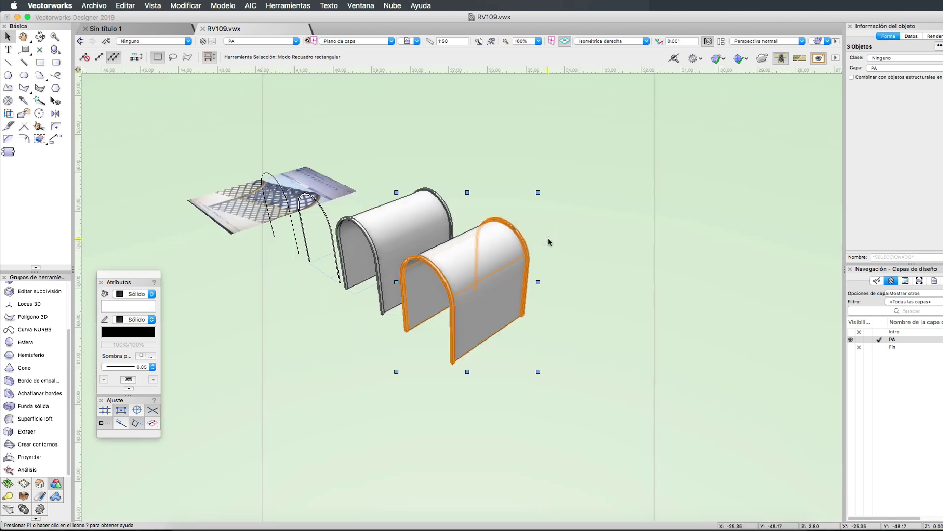
{"action": "scroll", "coordinate": [499, 326], "scroll_direction": "up", "scroll_amount": 2}
{"action": "scroll", "coordinate": [498, 326], "scroll_direction": "up", "scroll_amount": 1}
Select the copied tunnel surface and show it in the Derecha (right) view
{"action": "left_click", "coordinate": [520, 369]}
{"action": "left_click", "coordinate": [488, 341]}
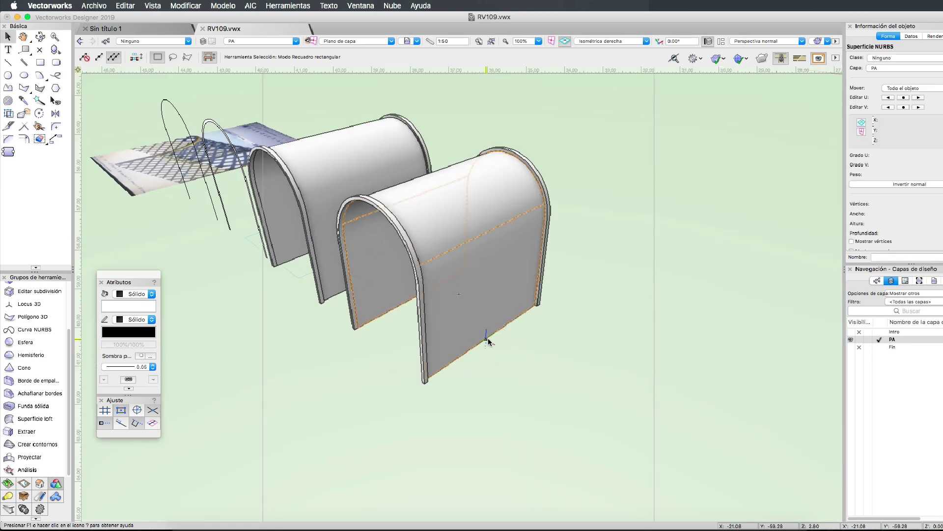
{"action": "left_click", "coordinate": [351, 407]}
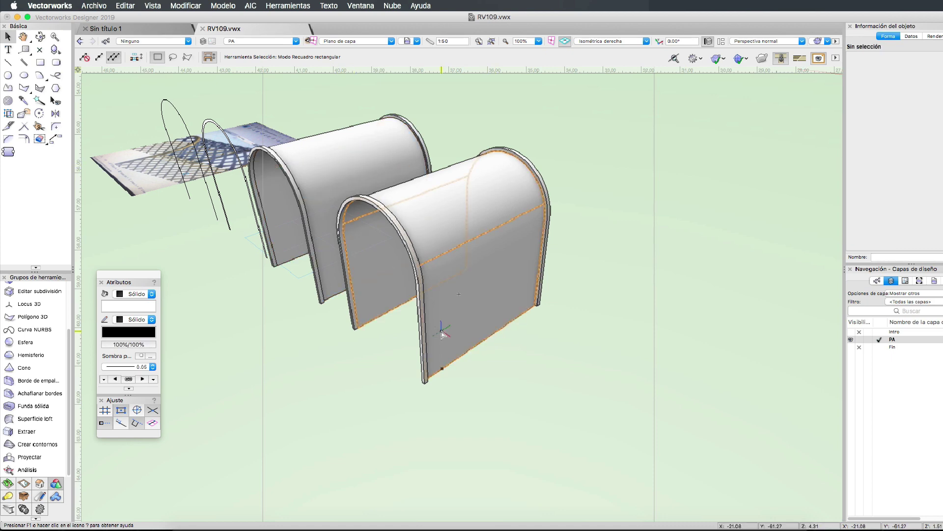
{"action": "left_click", "coordinate": [442, 332]}
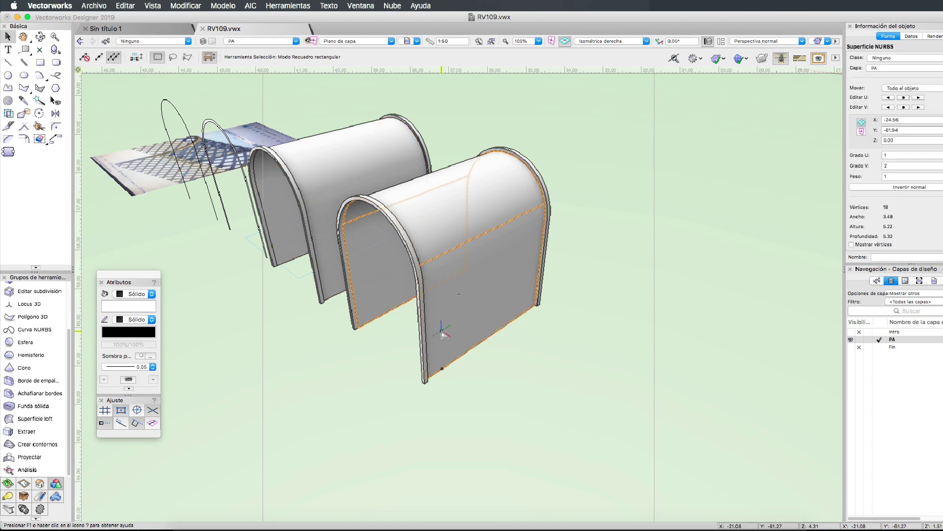
{"action": "key", "text": "6"}
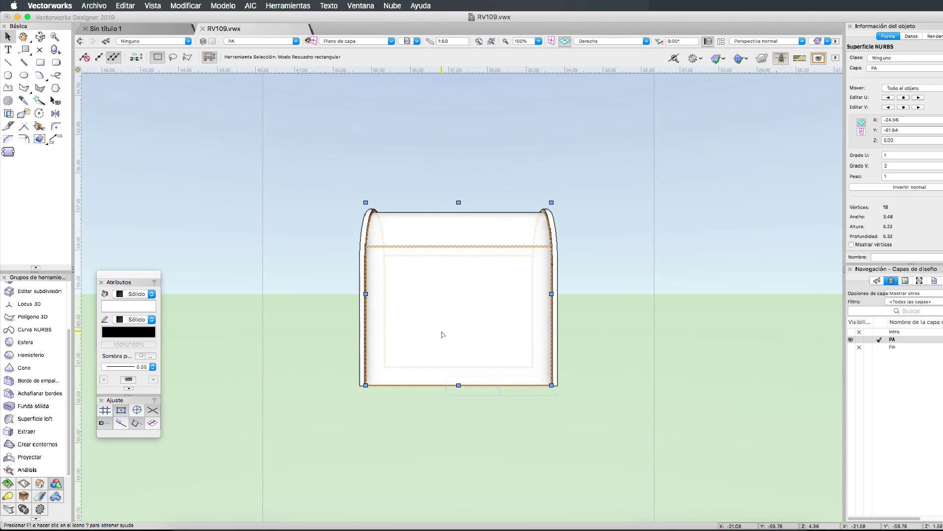
{"action": "key", "text": "ctrl+g"}
{"action": "key", "text": "ctrl+z"}
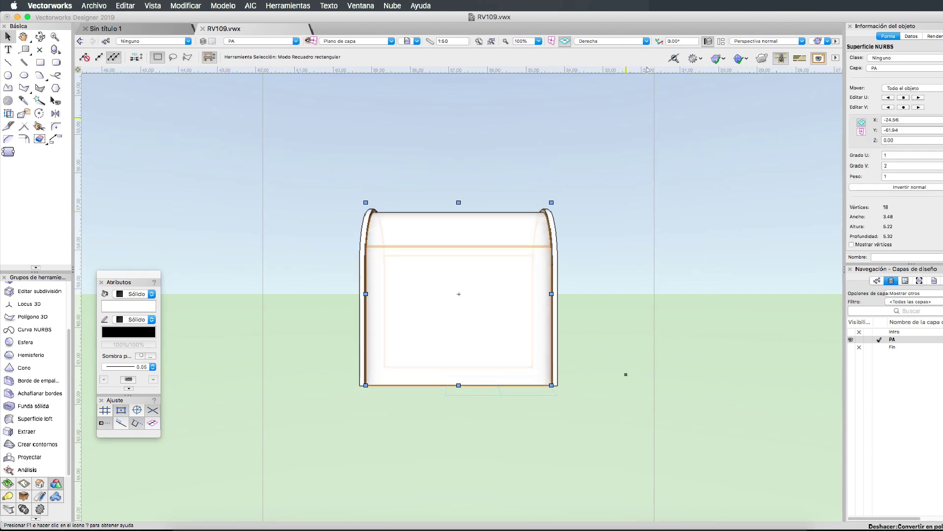
Switch the view to Ortogonal projection
{"action": "left_click", "coordinate": [621, 41]}
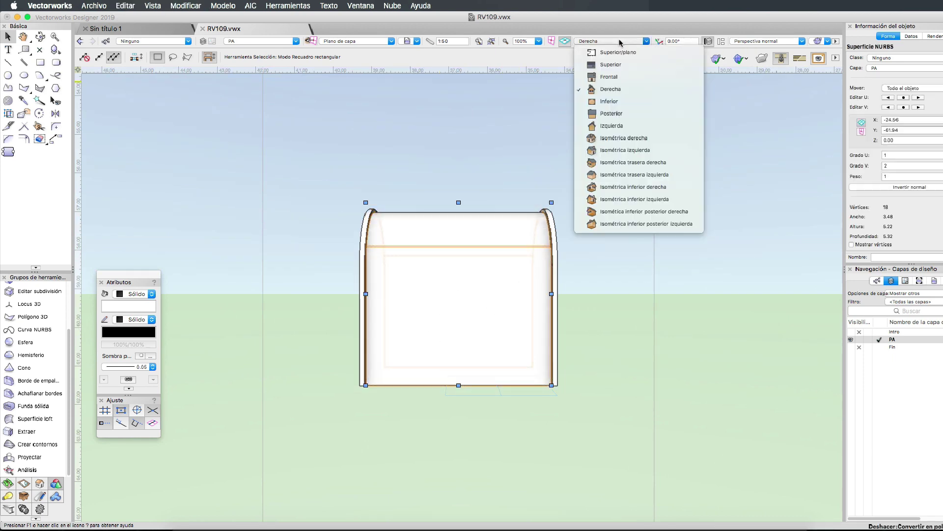
{"action": "left_click", "coordinate": [750, 41]}
{"action": "key", "text": "Return"}
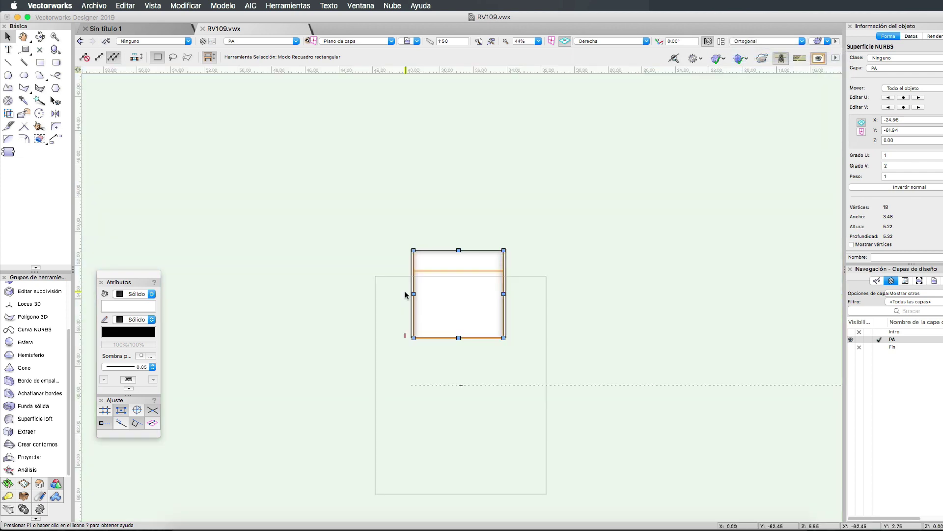
Create contours on the copied surface spaced 0.15 apart along a 45° cut line
{"action": "left_click", "coordinate": [29, 431]}
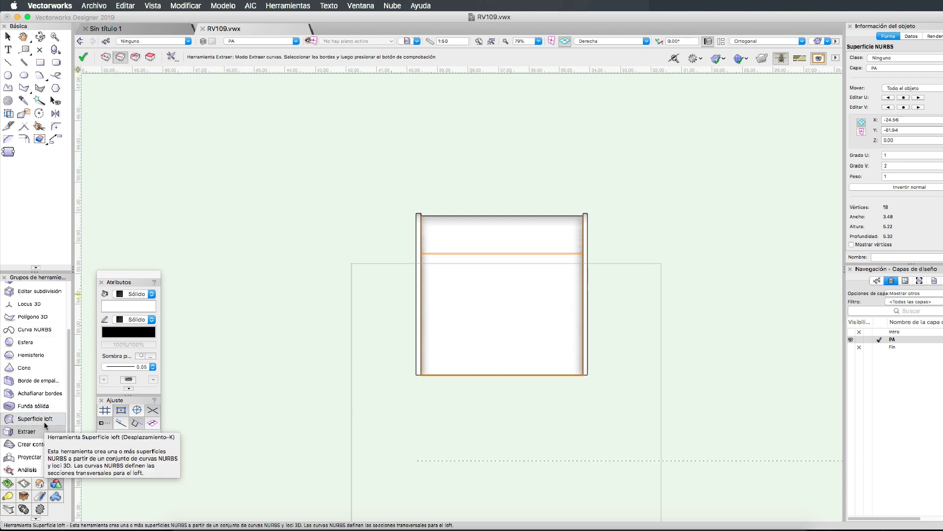
{"action": "left_click", "coordinate": [49, 444]}
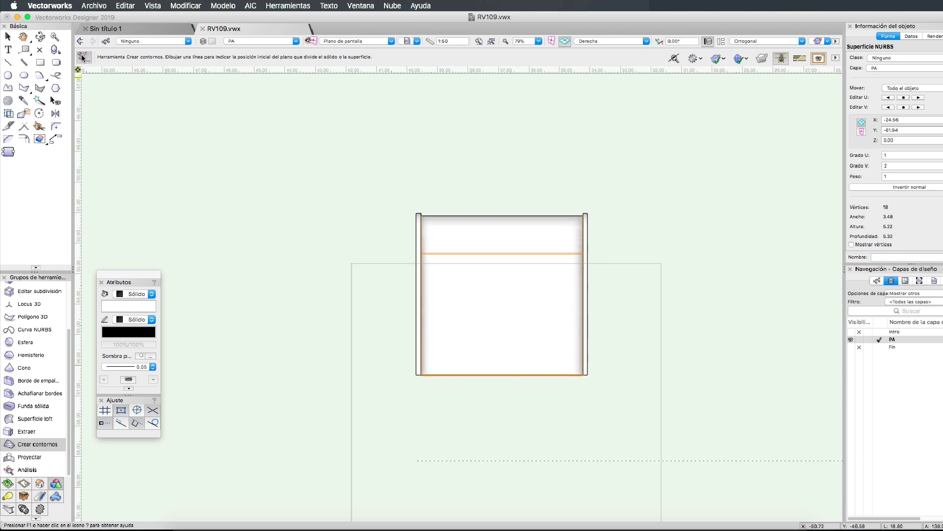
{"action": "left_click", "coordinate": [435, 266]}
{"action": "type", "text": ".15"}
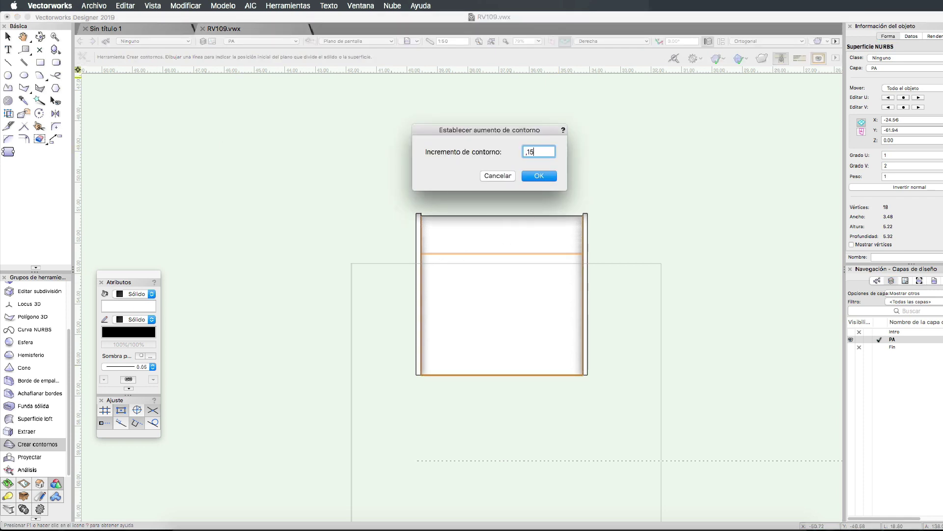
{"action": "key", "text": "Return"}
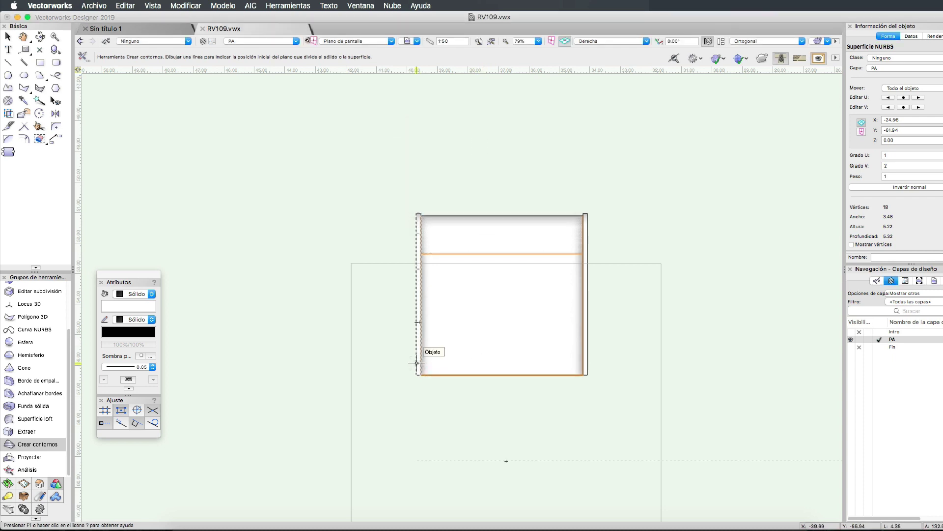
{"action": "left_click", "coordinate": [421, 364]}
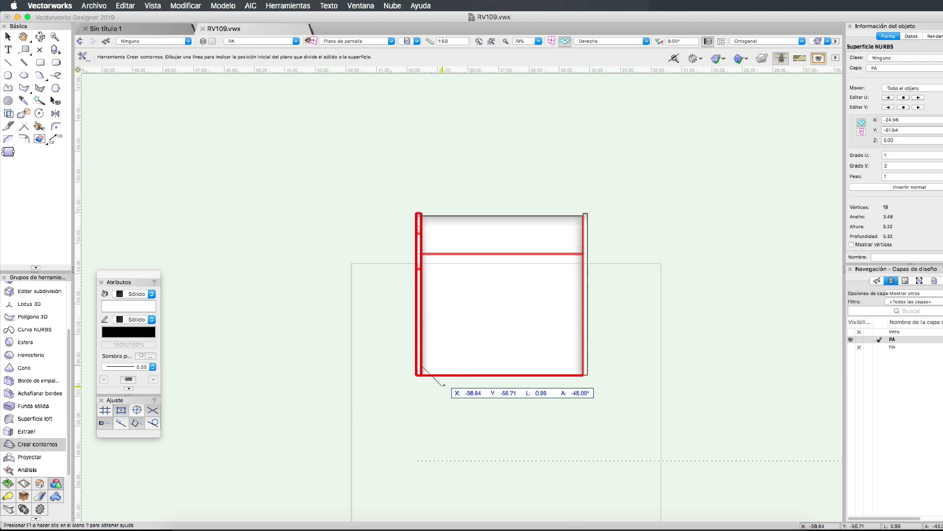
{"action": "left_click", "coordinate": [444, 385]}
Exit the group and orbit around the contoured surface to inspect the curves
{"action": "left_click_drag", "start_coordinate": [505, 442], "coordinate": [488, 347]}
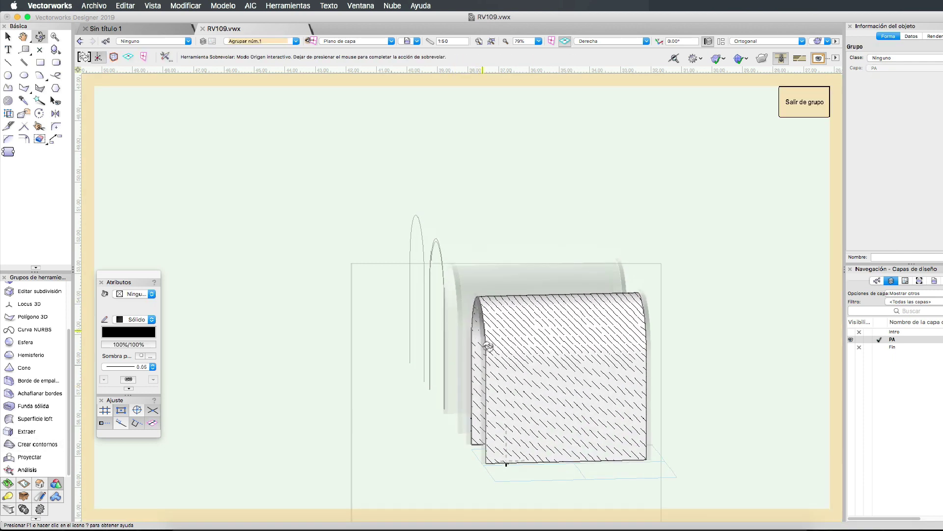
{"action": "key", "text": "x"}
{"action": "left_click", "coordinate": [537, 327]}
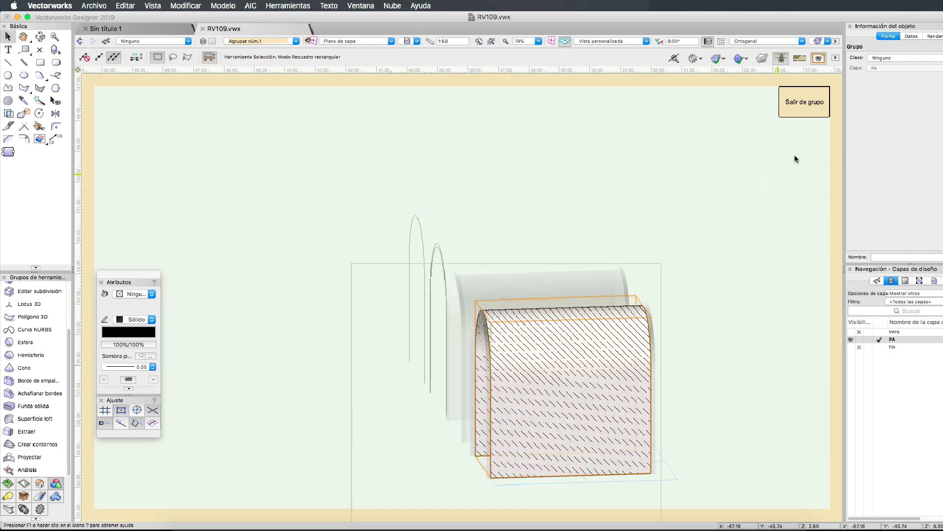
{"action": "left_click", "coordinate": [800, 101]}
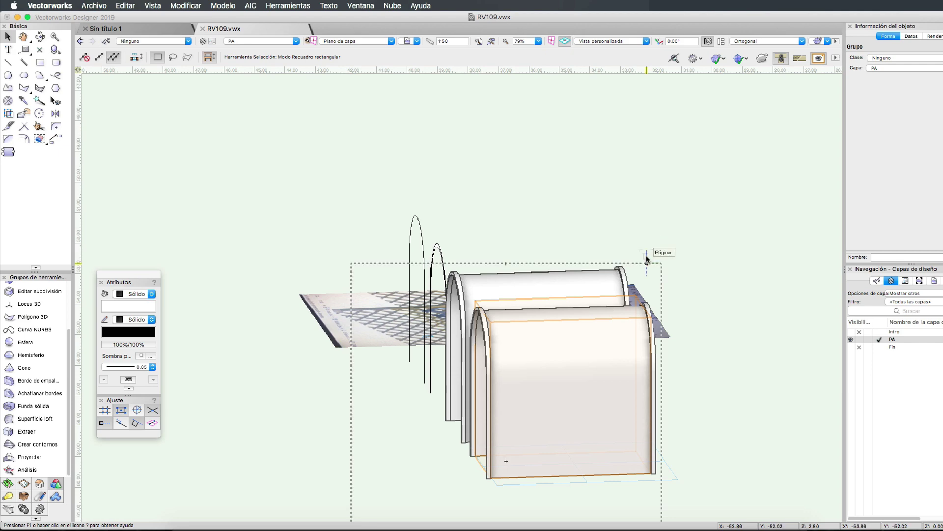
{"action": "key", "text": "shift+c"}
{"action": "mouse_move", "coordinate": [607, 358]}
{"action": "left_mouse_down"}
{"action": "mouse_move", "coordinate": [506, 462]}
{"action": "mouse_move", "coordinate": [614, 285]}
{"action": "left_mouse_up"}
{"action": "key", "text": "x"}
{"action": "left_click", "coordinate": [553, 339]}
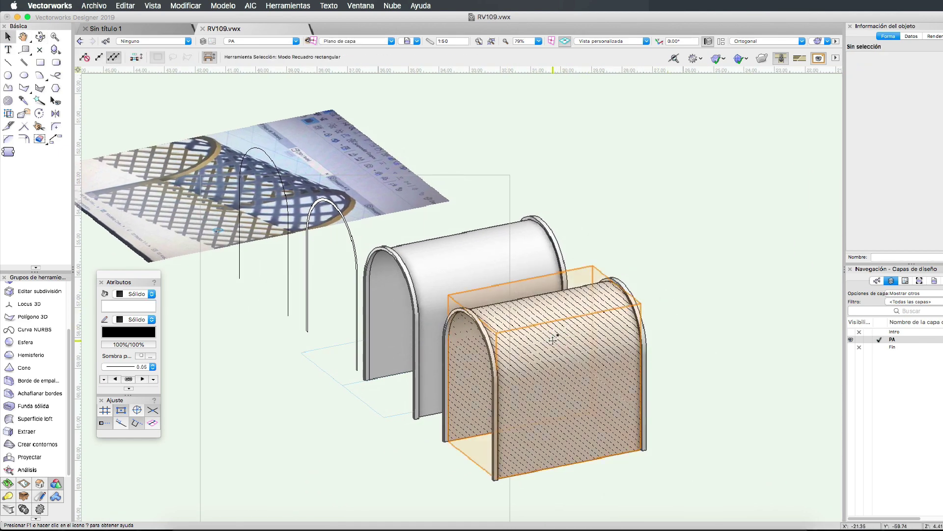
{"action": "double_click", "coordinate": [553, 339]}
{"action": "key", "text": "shift+c"}
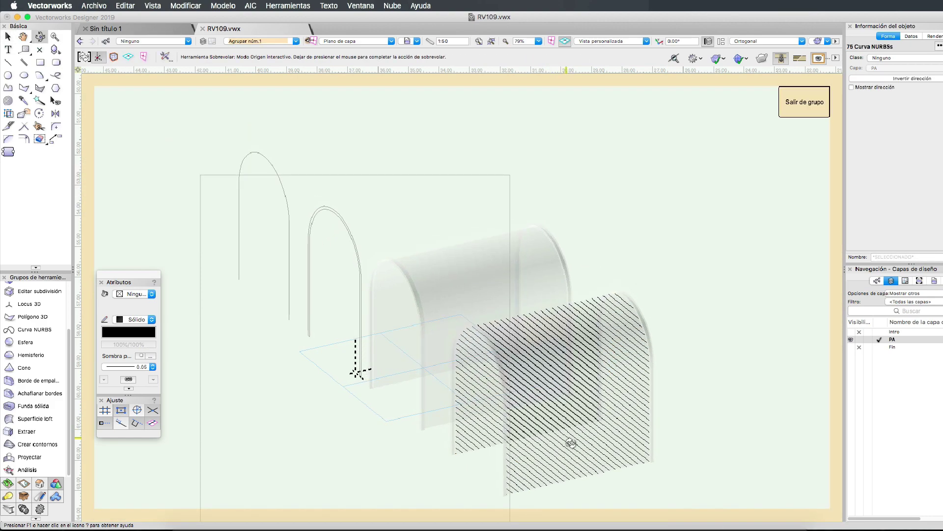
{"action": "mouse_move", "coordinate": [571, 443]}
{"action": "left_mouse_down"}
{"action": "mouse_move", "coordinate": [557, 305]}
{"action": "mouse_move", "coordinate": [576, 345]}
{"action": "left_mouse_up"}
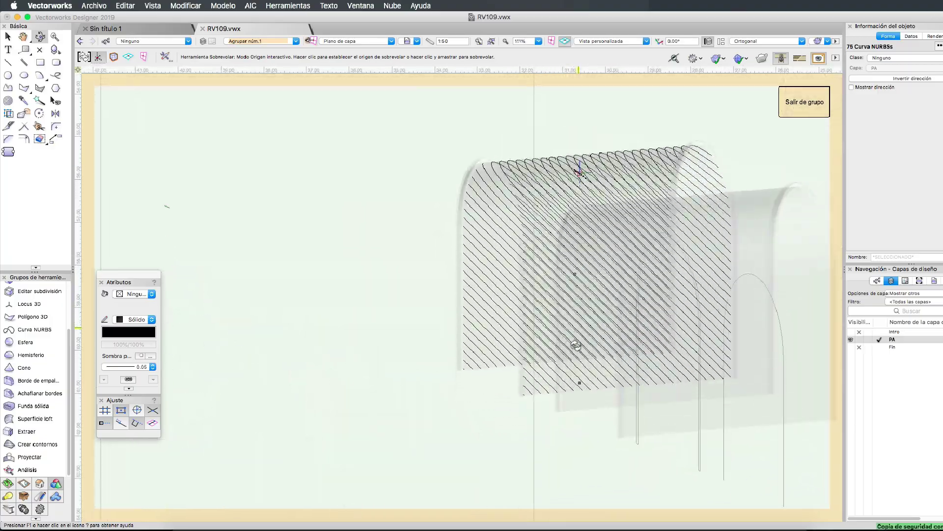
Check the arch and vault groups, then move the contour group about 4.78 right in Top/Plan
{"action": "left_click_drag", "start_coordinate": [576, 345], "coordinate": [774, 120]}
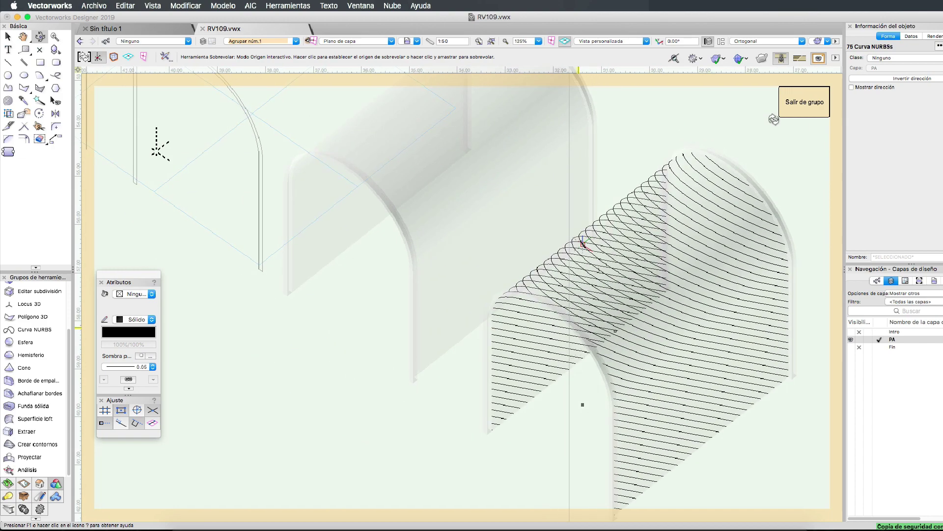
{"action": "left_click", "coordinate": [798, 106]}
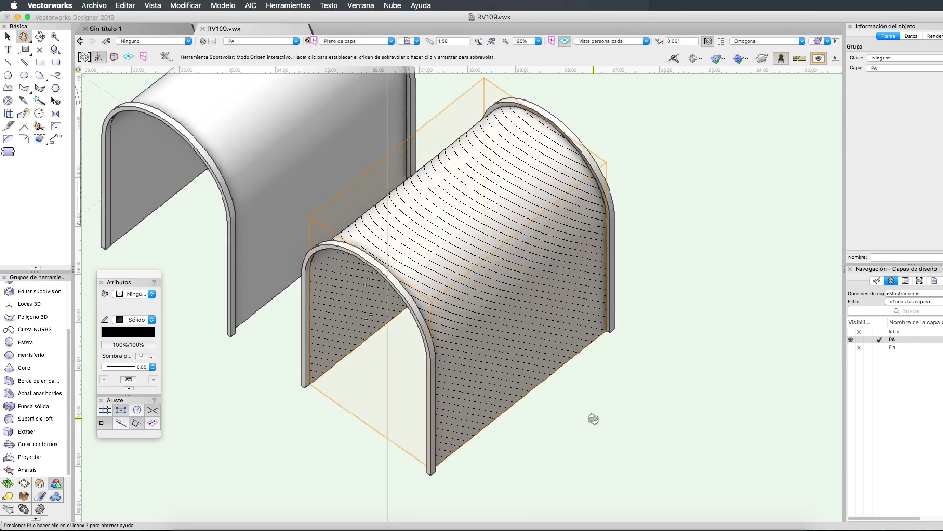
{"action": "key", "text": "x"}
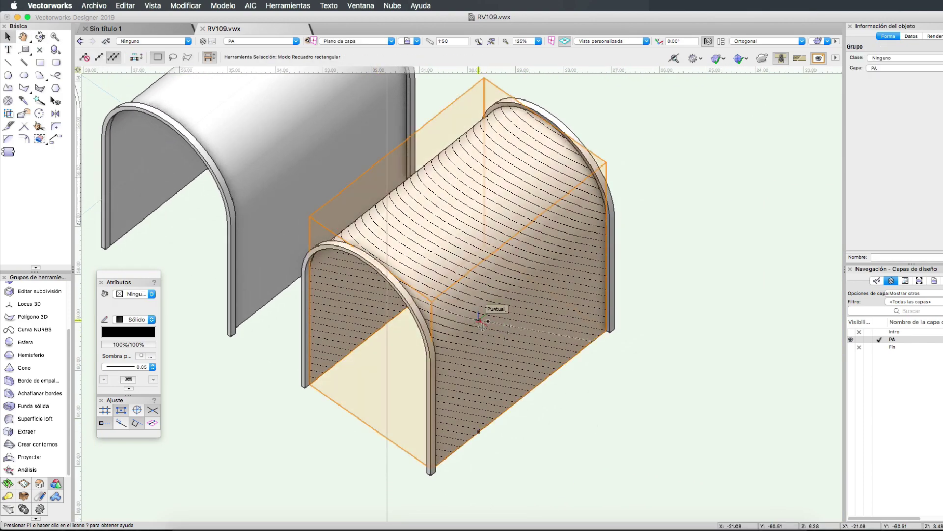
{"action": "double_click", "coordinate": [483, 326]}
{"action": "left_click", "coordinate": [795, 106]}
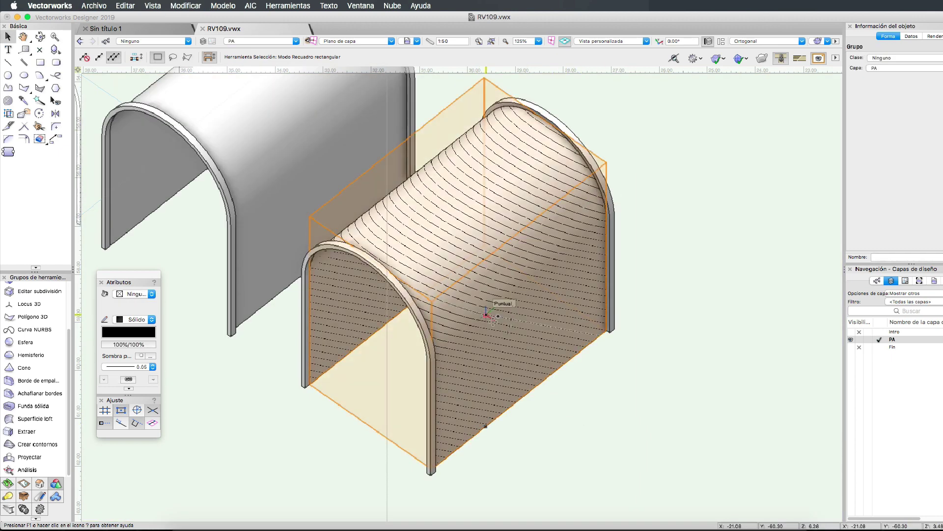
{"action": "double_click", "coordinate": [492, 317]}
{"action": "left_click", "coordinate": [796, 104]}
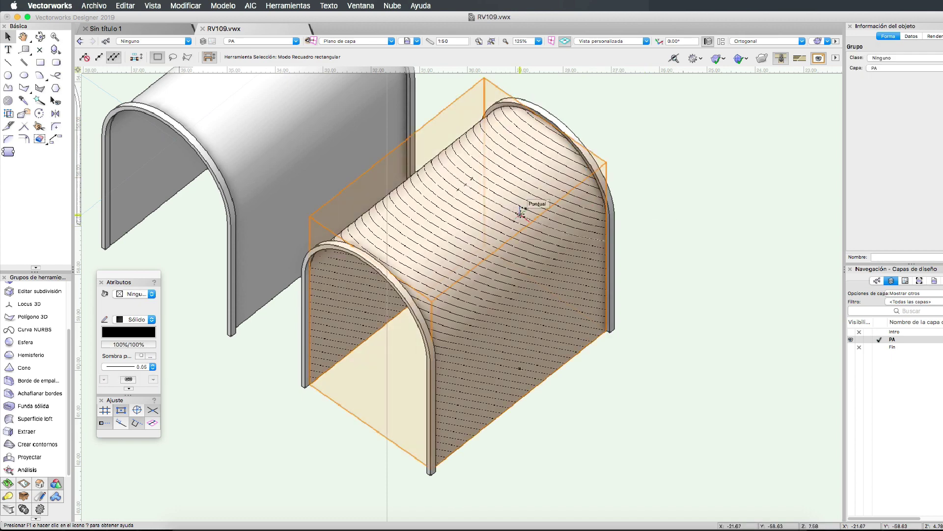
{"action": "key", "text": "super+5"}
{"action": "left_click_drag", "start_coordinate": [457, 269], "coordinate": [637, 270]}
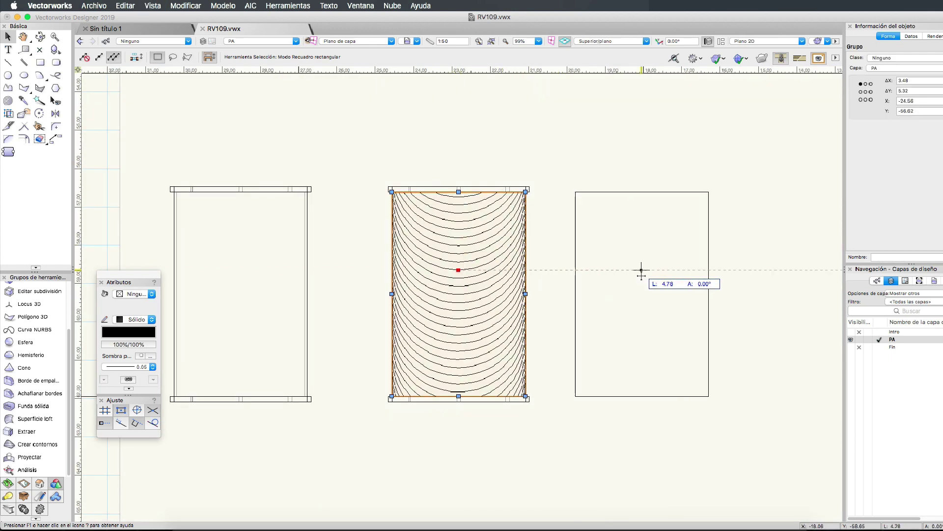
Open the middle arch's group alone in Right view with Orthogonal projection
{"action": "left_click", "coordinate": [526, 354]}
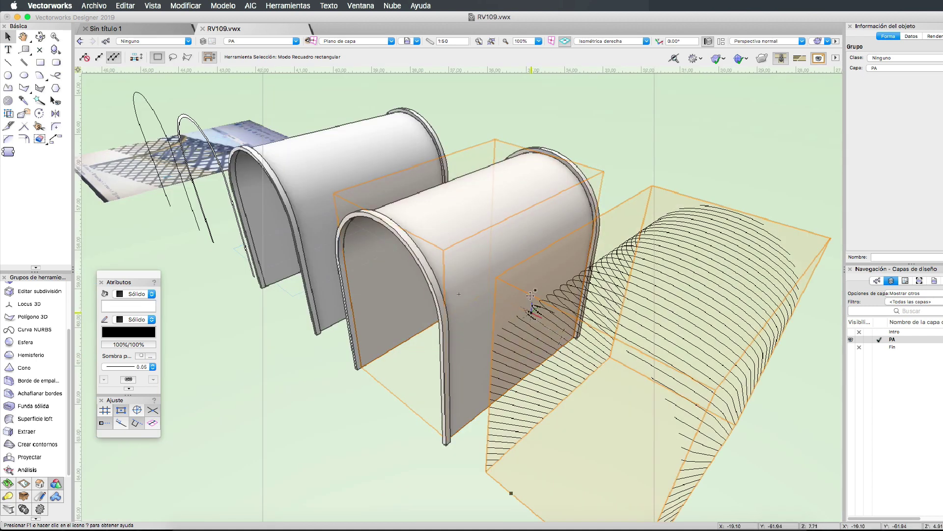
{"action": "double_click", "coordinate": [485, 254]}
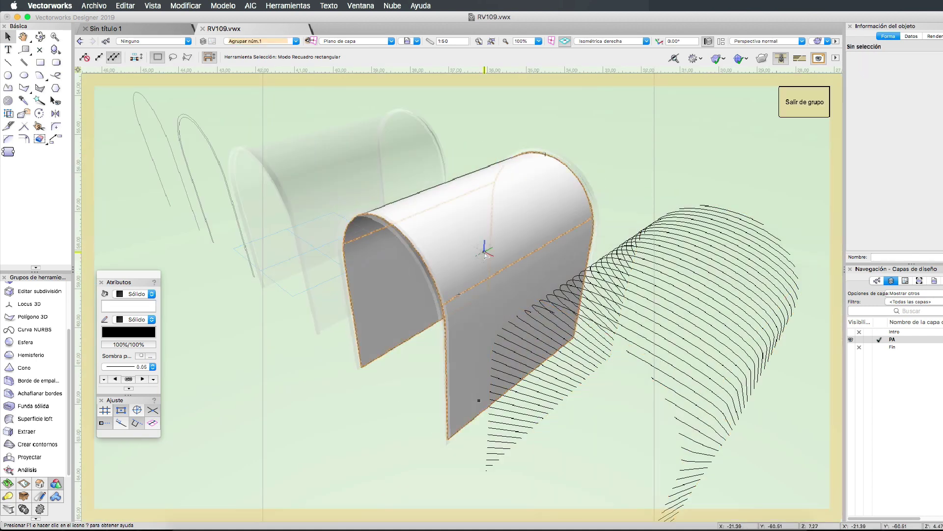
{"action": "key", "text": "KP_6"}
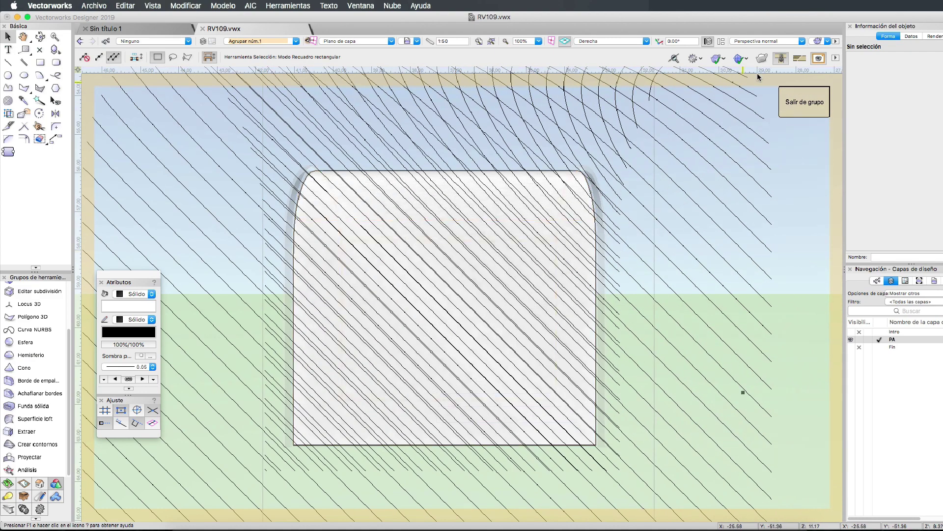
{"action": "left_click", "coordinate": [819, 58]}
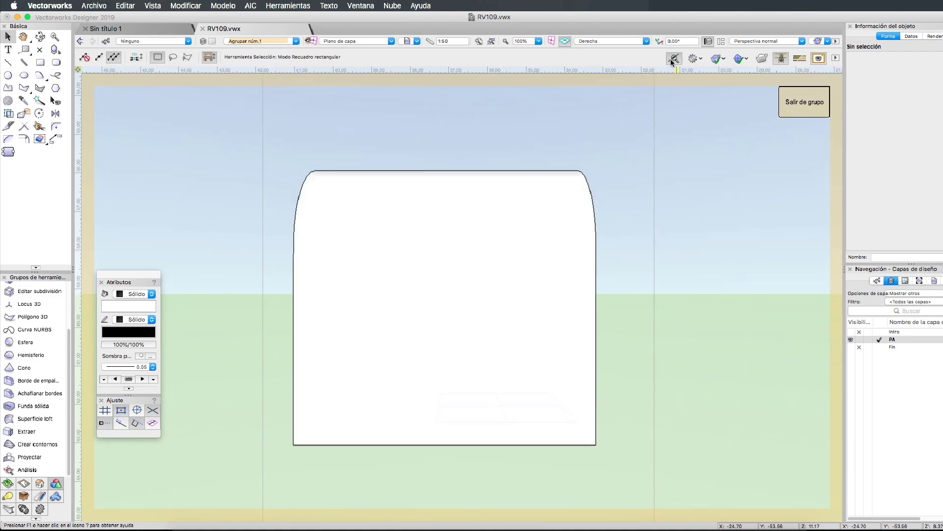
{"action": "left_click", "coordinate": [758, 42]}
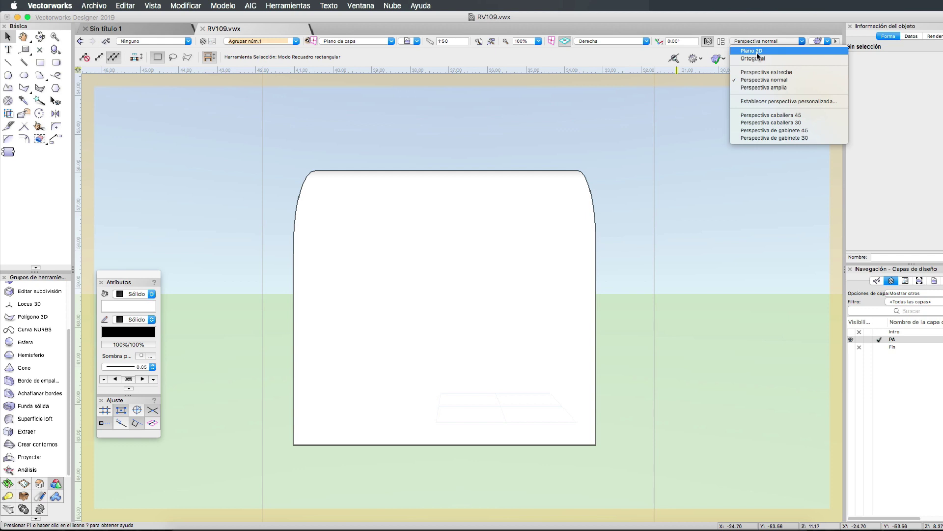
{"action": "left_click", "coordinate": [758, 59]}
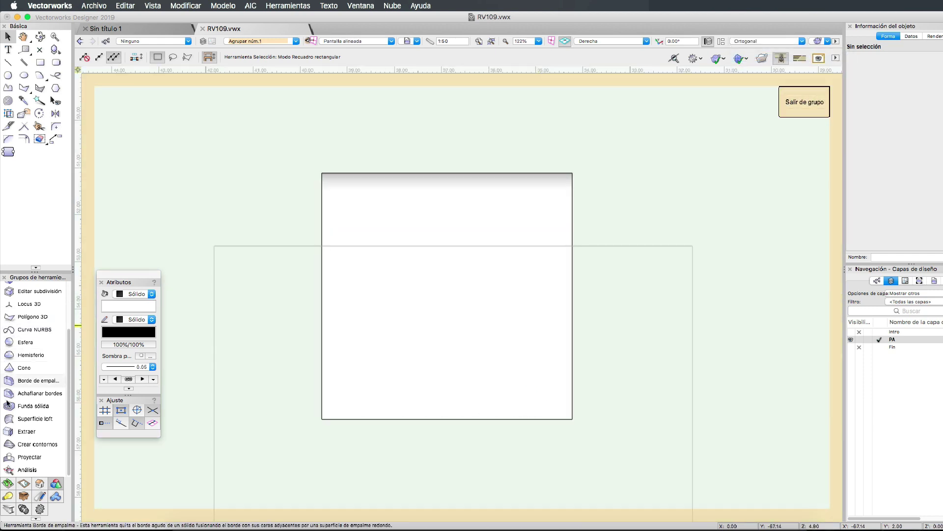
Slice the arch with a 45° Crear contornos line and cut the contours out of the group
{"action": "left_click", "coordinate": [38, 444]}
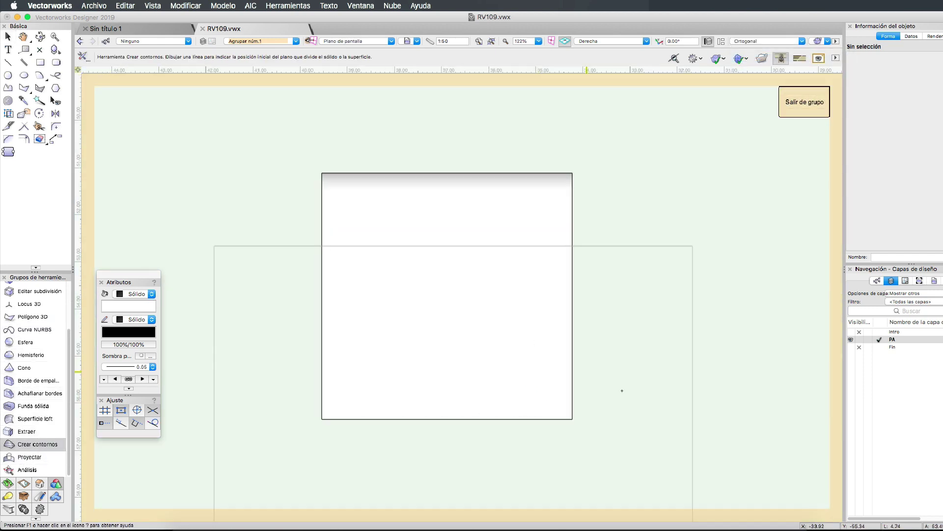
{"action": "left_click", "coordinate": [572, 408]}
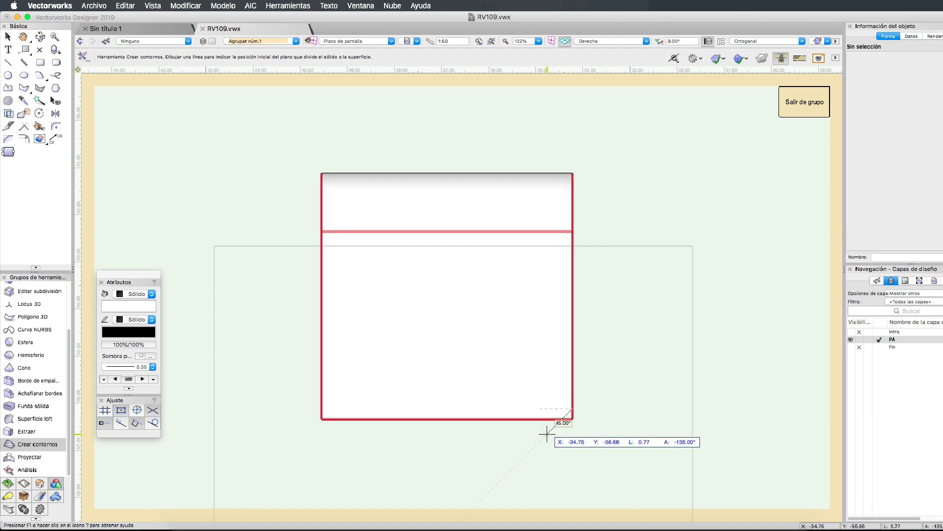
{"action": "left_click", "coordinate": [548, 434]}
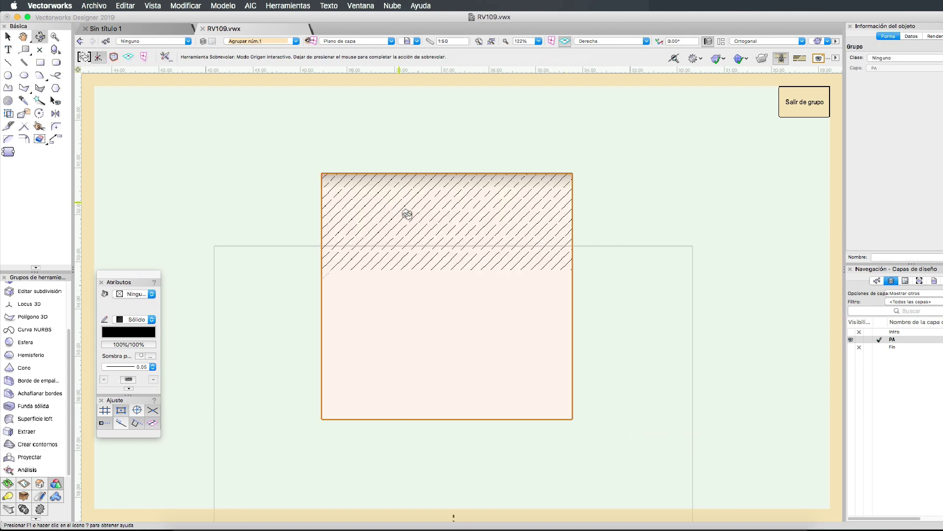
{"action": "key", "text": "ctrl+5"}
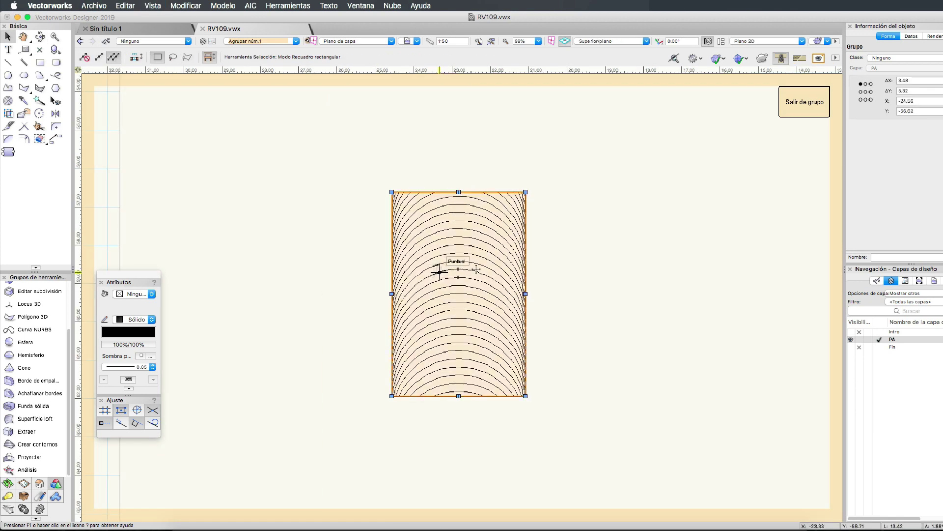
{"action": "key", "text": "Delete"}
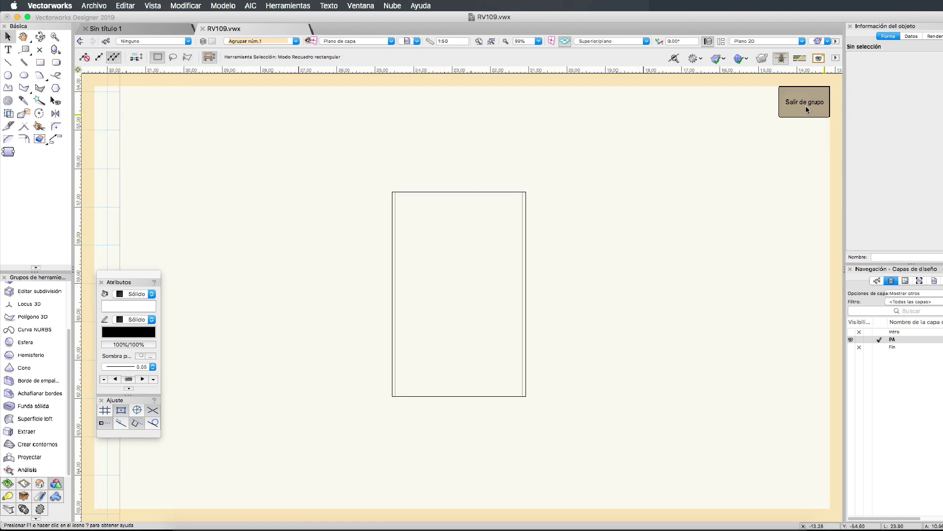
{"action": "left_click", "coordinate": [806, 105]}
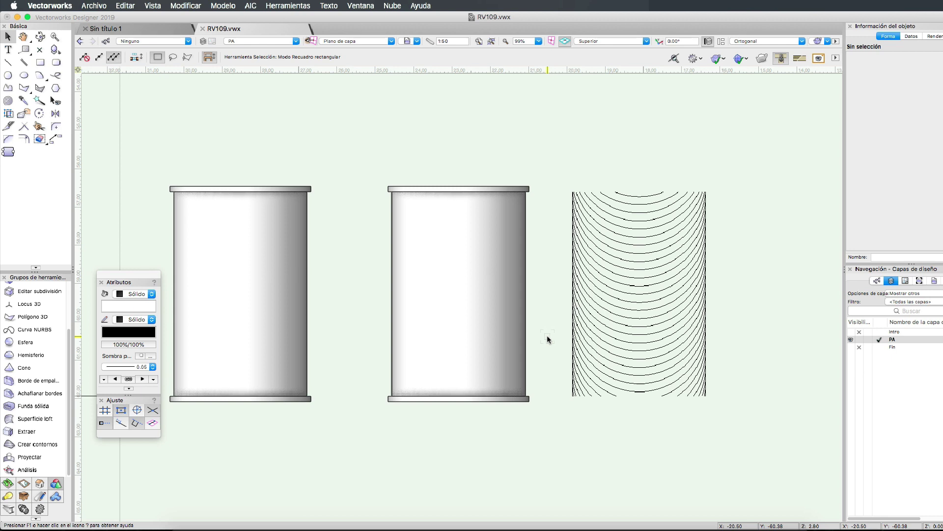
Paste the cut contour curves in place onto the middle arch
{"action": "key", "text": "super+v"}
{"action": "key", "text": "super+v"}
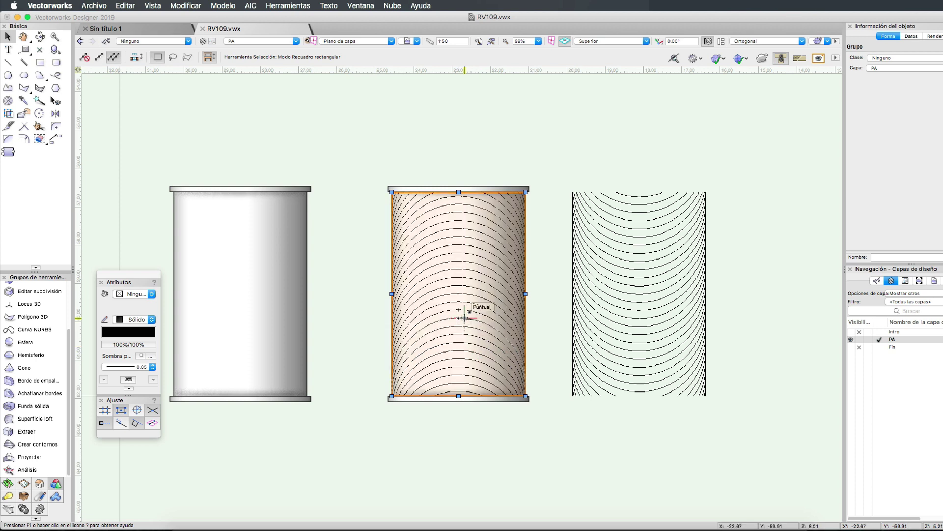
{"action": "key", "text": "super+z"}
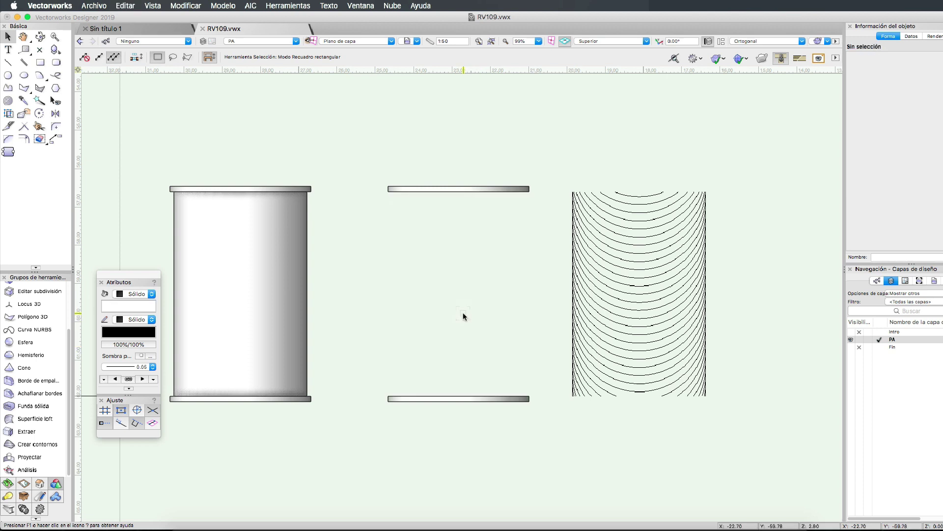
{"action": "key", "text": "super+v"}
{"action": "left_click", "coordinate": [562, 392]}
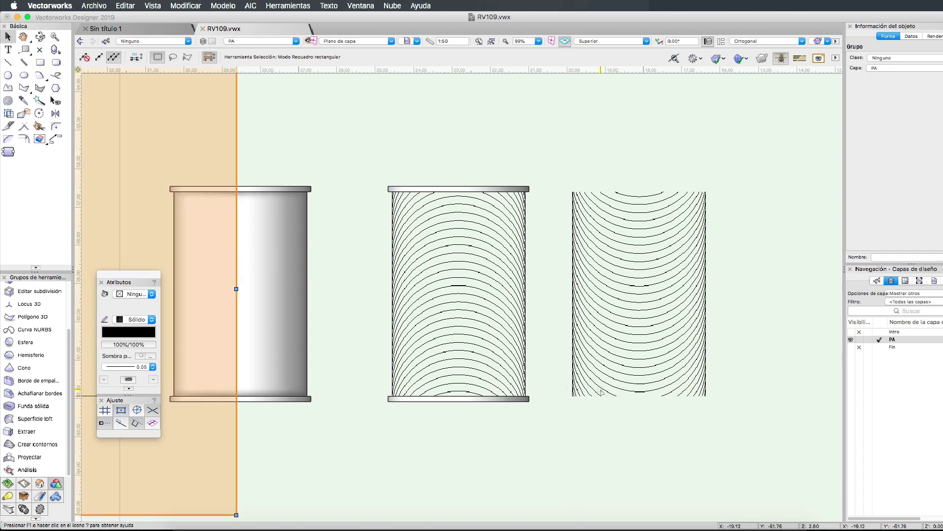
Move the right contour group onto the middle arch in Top/Plan and orbit to check the lattice
{"action": "key", "text": "F5"}
{"action": "left_click", "coordinate": [575, 395]}
{"action": "left_click_drag", "start_coordinate": [573, 396], "coordinate": [388, 396]}
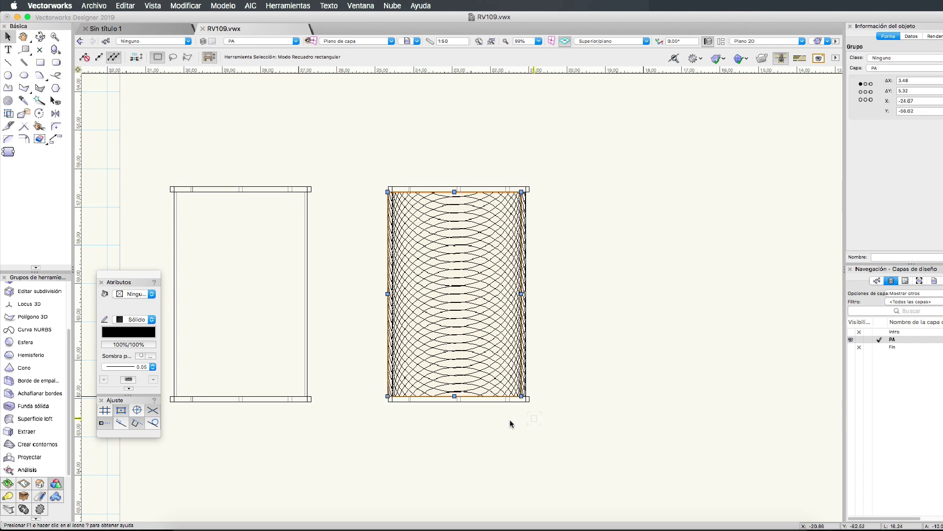
{"action": "key", "text": "ctrl+z"}
{"action": "left_click_drag", "start_coordinate": [573, 395], "coordinate": [390, 396]}
{"action": "key", "text": "shift+c"}
{"action": "mouse_move", "coordinate": [506, 385]}
{"action": "left_mouse_down"}
{"action": "mouse_move", "coordinate": [368, 225]}
{"action": "mouse_move", "coordinate": [375, 150]}
{"action": "mouse_move", "coordinate": [580, 261]}
{"action": "left_mouse_up"}
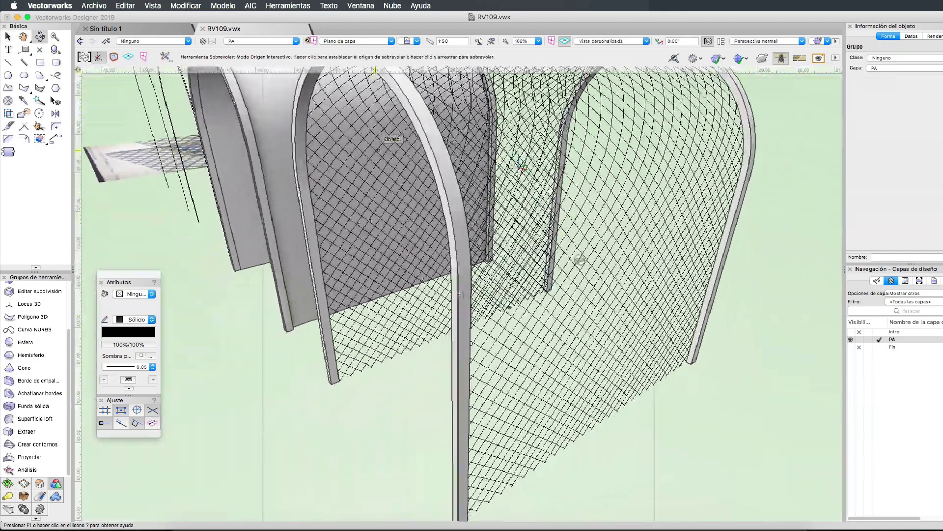
Enter the 76-curve contour group for editing and view it in Top/Plan
{"action": "key", "text": "x"}
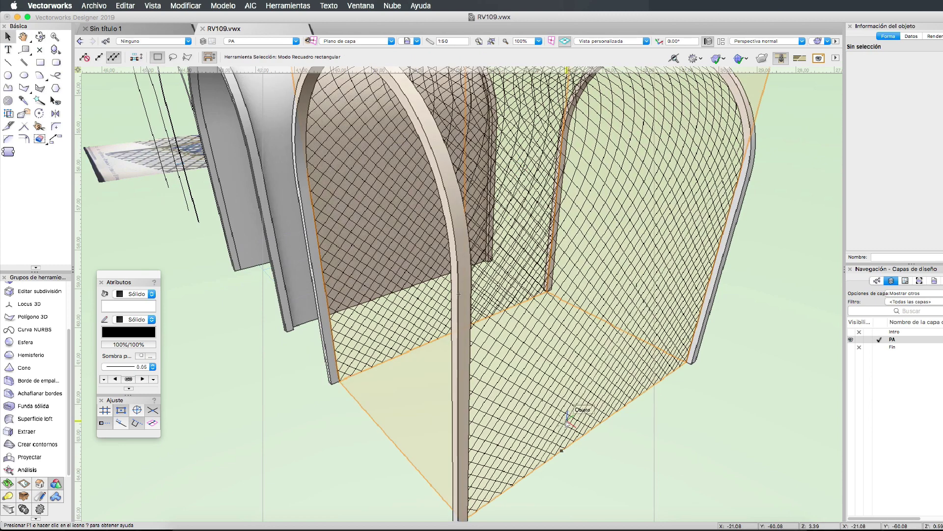
{"action": "double_click", "coordinate": [568, 417]}
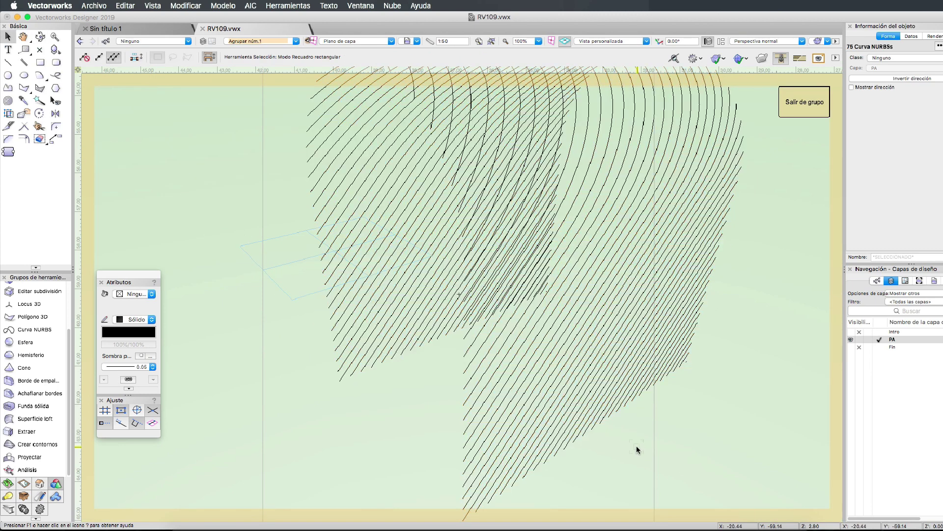
{"action": "middle_click_drag", "start_coordinate": [415, 446], "coordinate": [411, 386]}
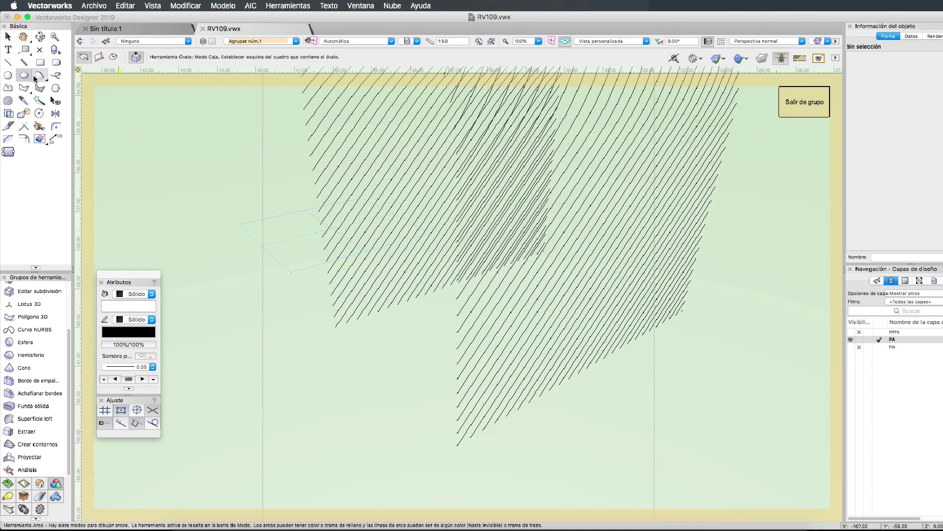
{"action": "left_click", "coordinate": [8, 75]}
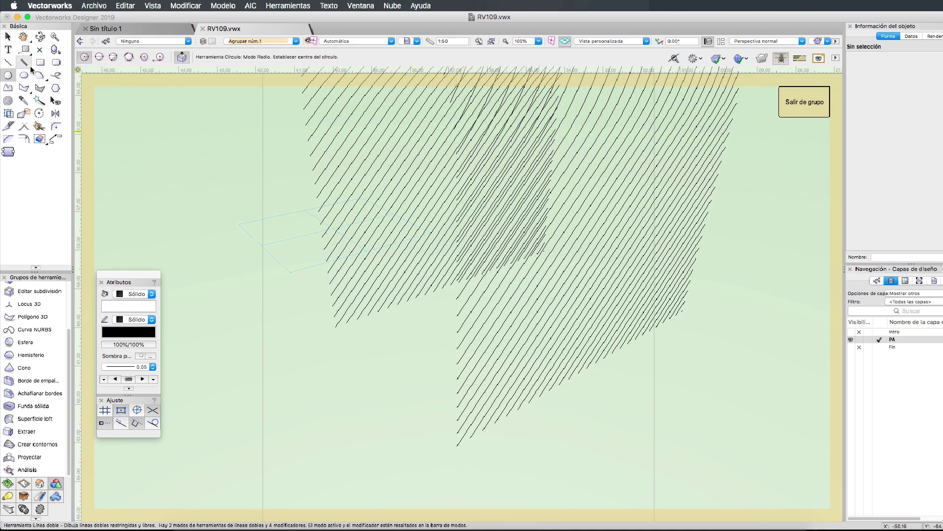
{"action": "key", "text": "4"}
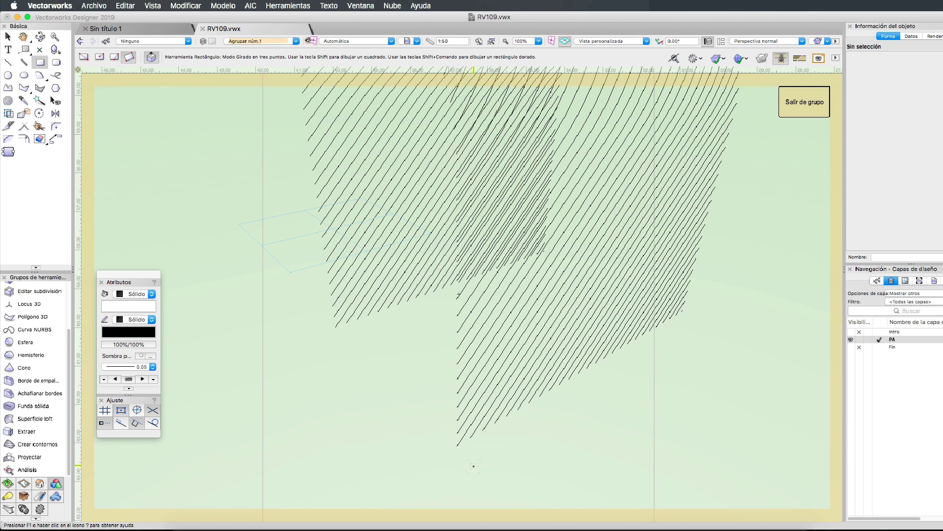
{"action": "key", "text": "space"}
{"action": "key", "text": "ctrl+5"}
Draw a 0.02 × 0.02 m square profile beside the curve ends with the Rectangle tool
{"action": "scroll", "coordinate": [437, 423], "scroll_direction": "up", "scroll_amount": 4}
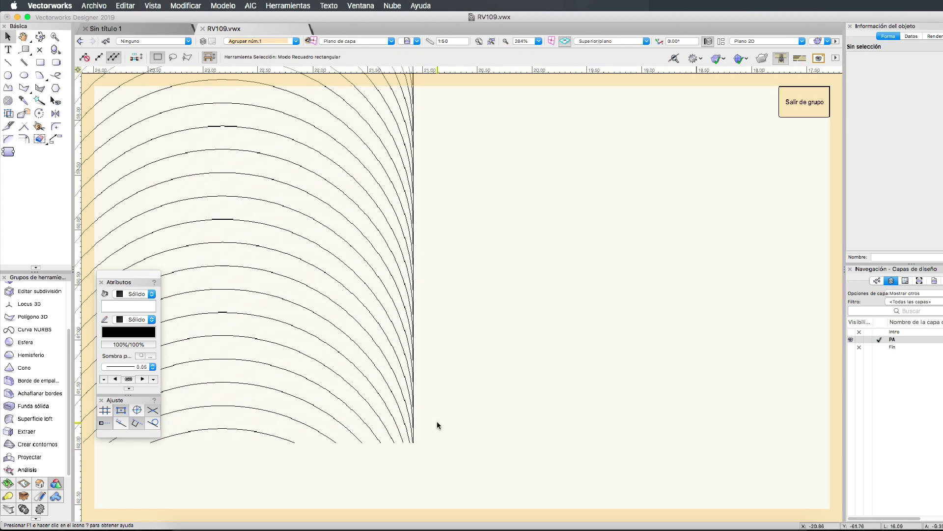
{"action": "key", "text": "4"}
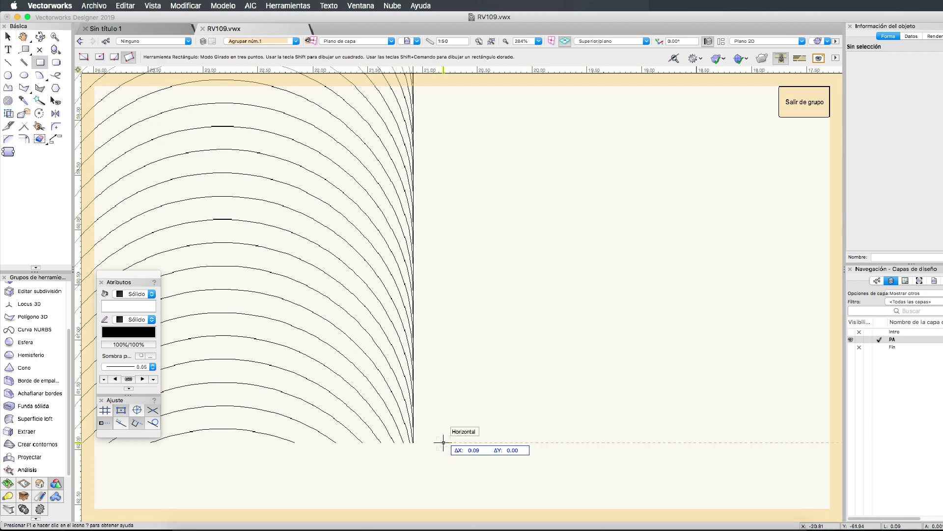
{"action": "key", "text": "Tab"}
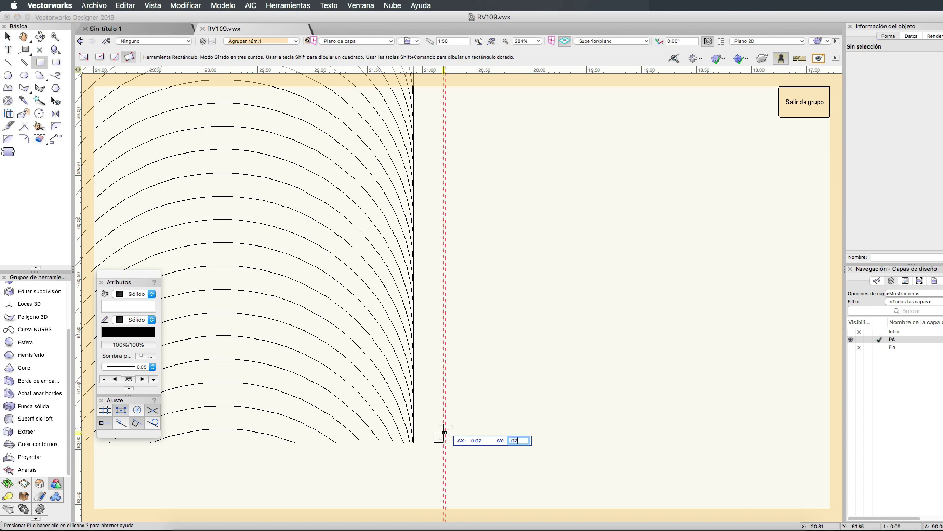
{"action": "key", "text": "Return"}
{"action": "scroll", "coordinate": [448, 431], "scroll_direction": "up", "scroll_amount": 3}
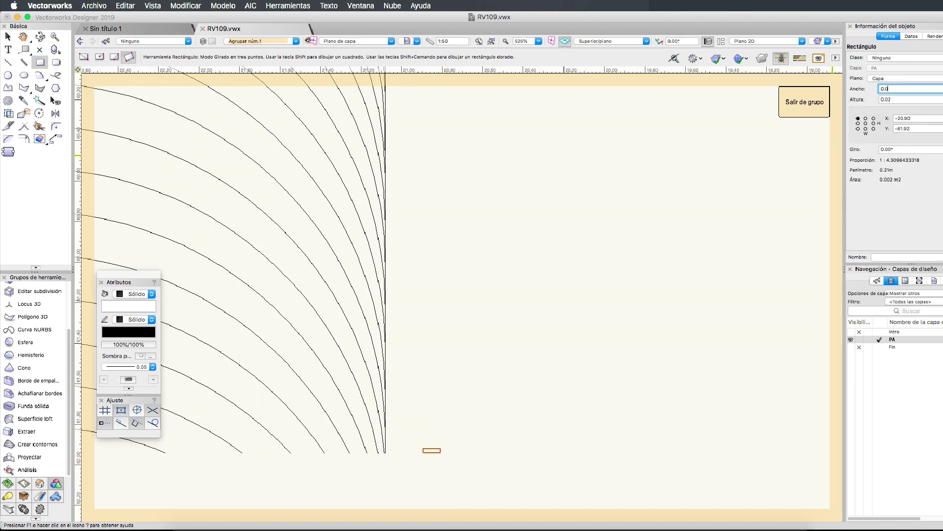
{"action": "type", "text": "2"}
Check the square in Right Isometric, then duplicate it into a stepped row
{"action": "key", "text": "3"}
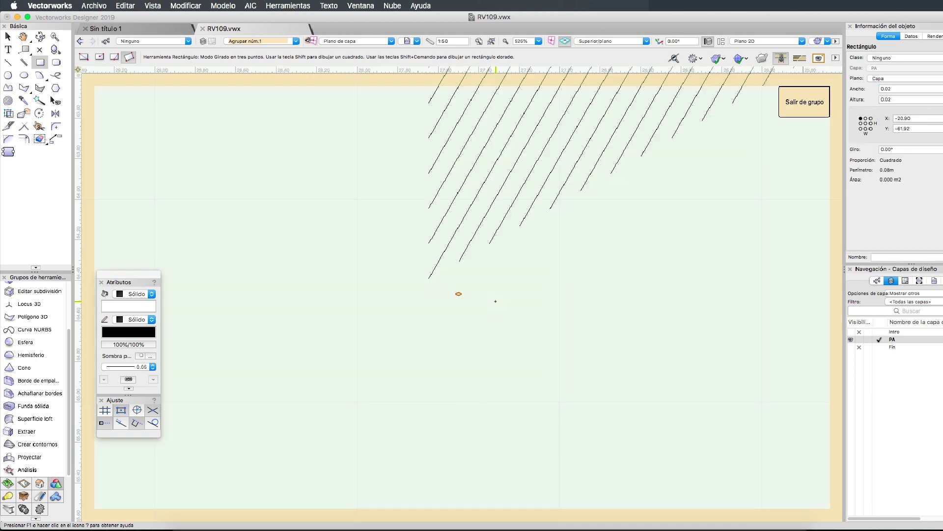
{"action": "middle_click_drag", "start_coordinate": [495, 302], "coordinate": [388, 408]}
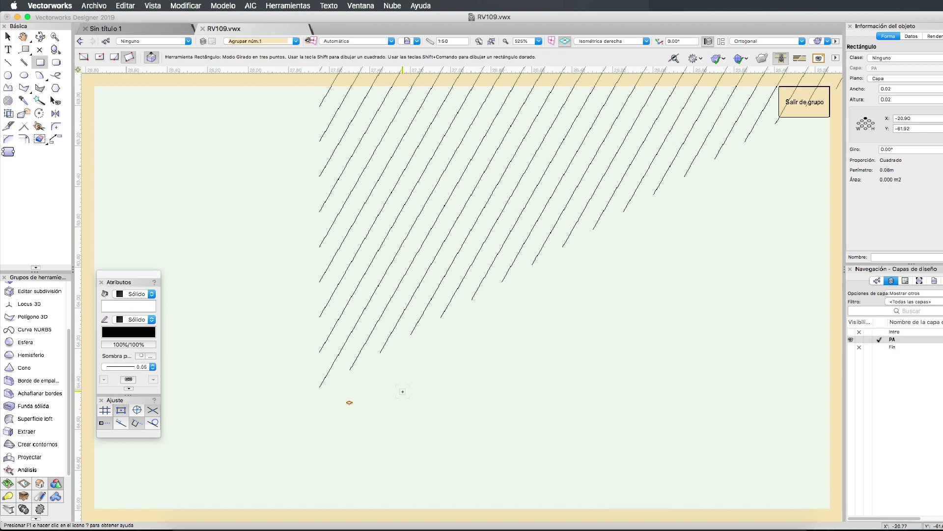
{"action": "scroll", "coordinate": [403, 392], "scroll_direction": "down", "scroll_amount": 3}
{"action": "key", "text": "x"}
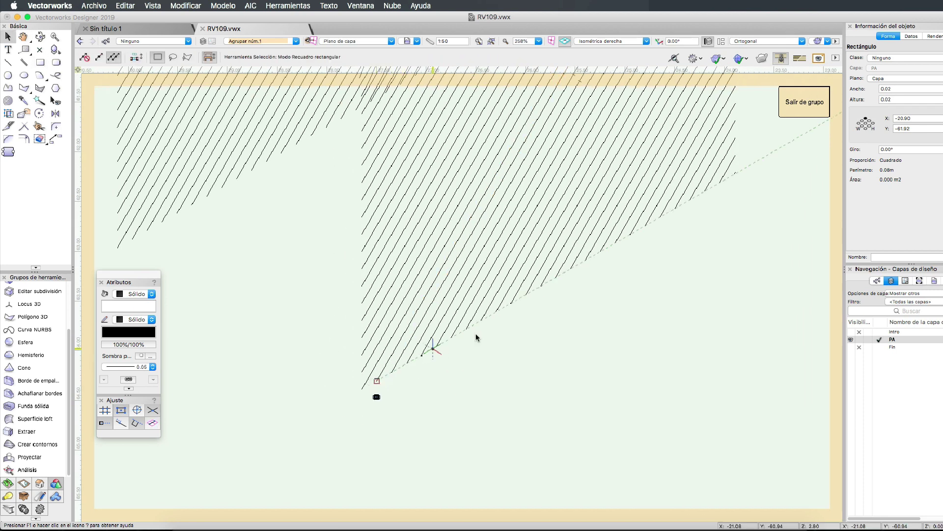
{"action": "key", "text": "0"}
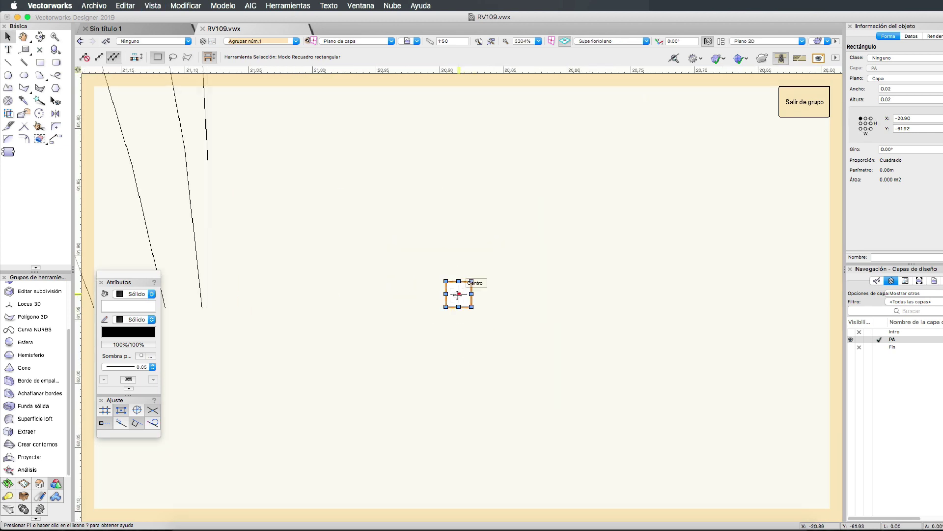
{"action": "scroll", "coordinate": [458, 294], "scroll_direction": "down", "scroll_amount": 3}
{"action": "scroll", "coordinate": [540, 256], "scroll_direction": "down", "scroll_amount": 3}
{"action": "key", "text": "super+d"}
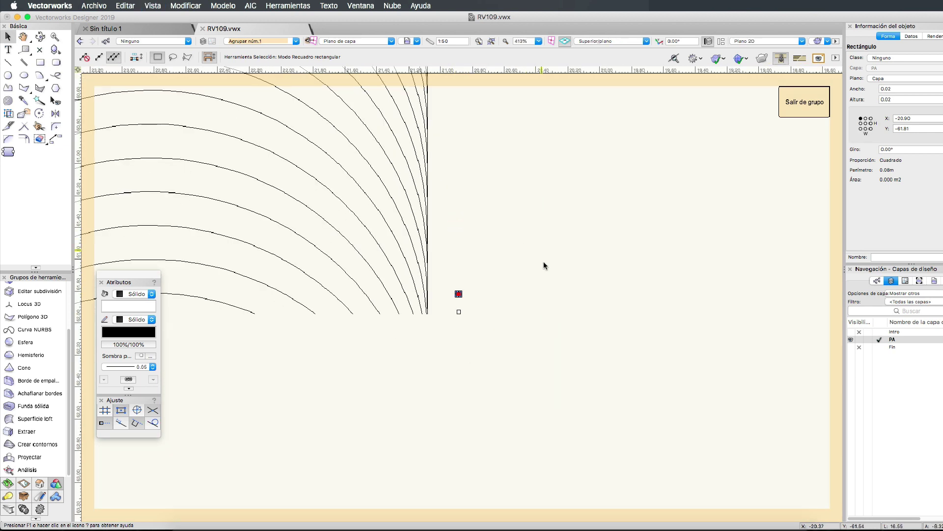
{"action": "key", "text": "super+d"}
{"action": "key", "text": "super+d"}
{"action": "key", "text": "super+d"}
{"action": "key", "text": "super+d"}
{"action": "key", "text": "super+d"}
Extrude the square along the lower-left diagonal curve with Extruir sobre línea at uniform scale 1
{"action": "key", "text": "3"}
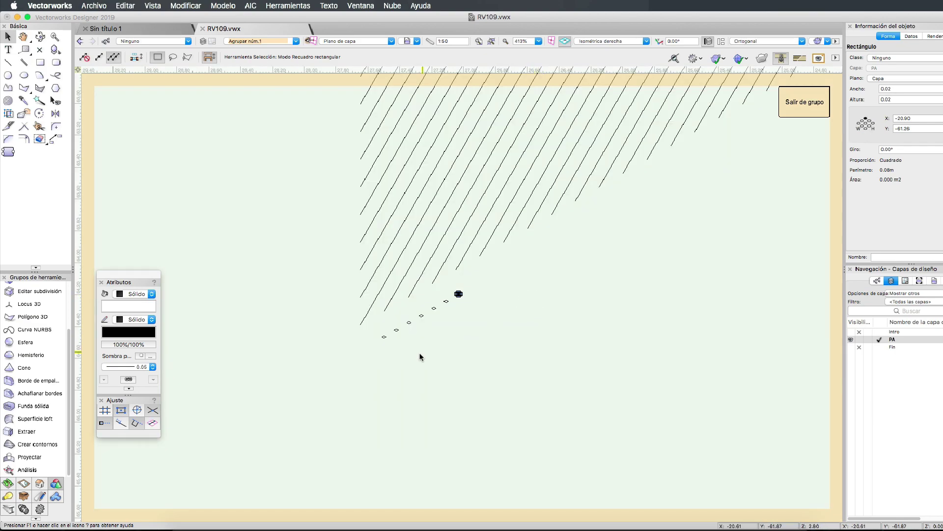
{"action": "left_click", "coordinate": [419, 356]}
{"action": "left_click", "coordinate": [382, 337]}
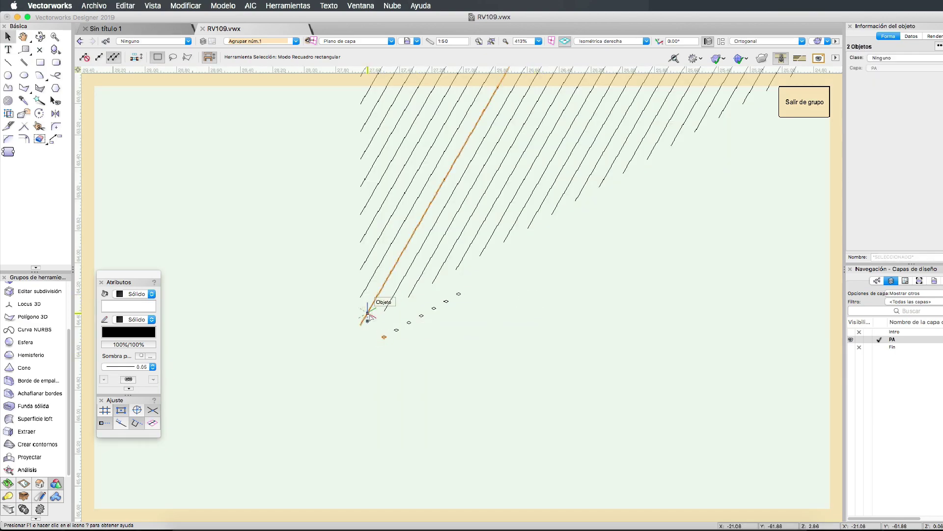
{"action": "left_click", "coordinate": [336, 10]}
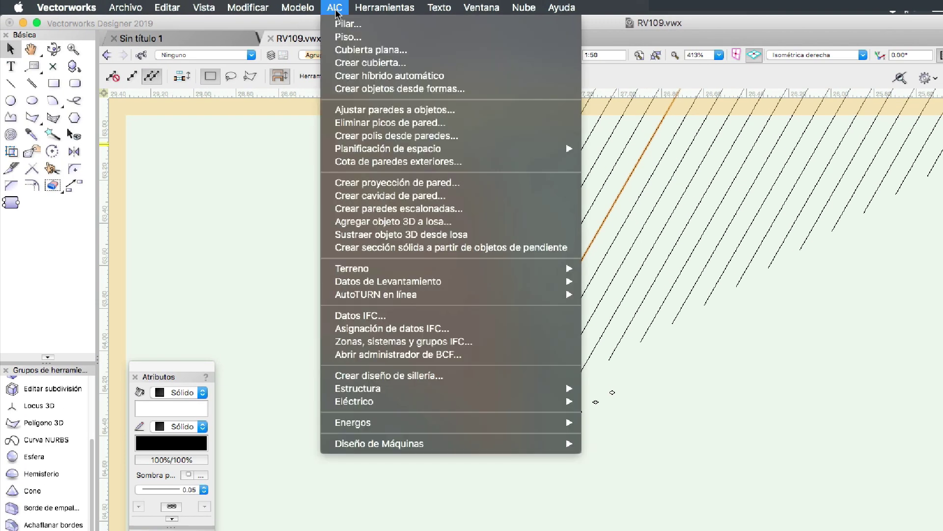
{"action": "mouse_move", "coordinate": [223, 6]}
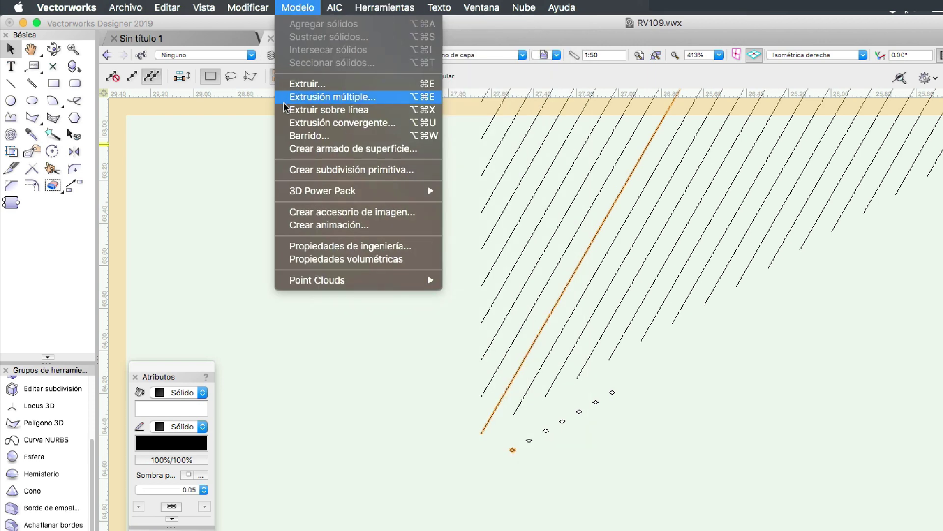
{"action": "left_click", "coordinate": [284, 115]}
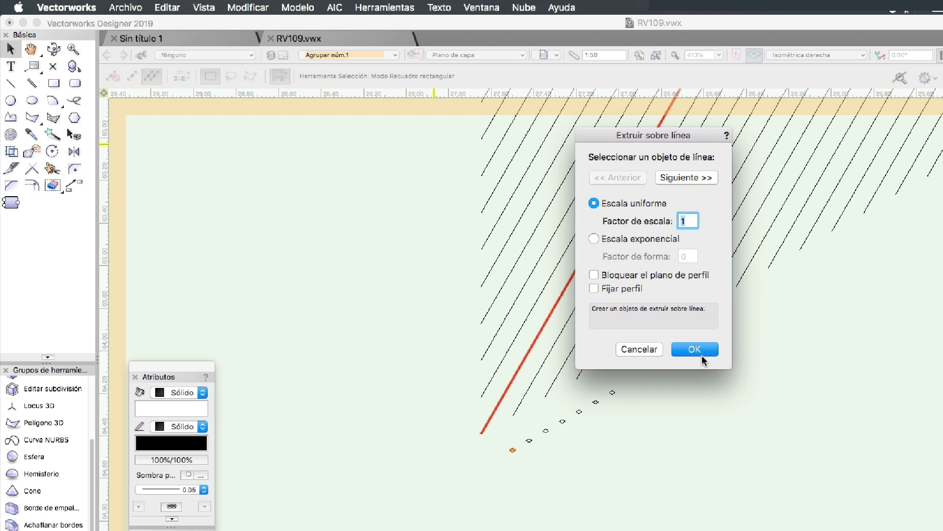
{"action": "left_click", "coordinate": [695, 350]}
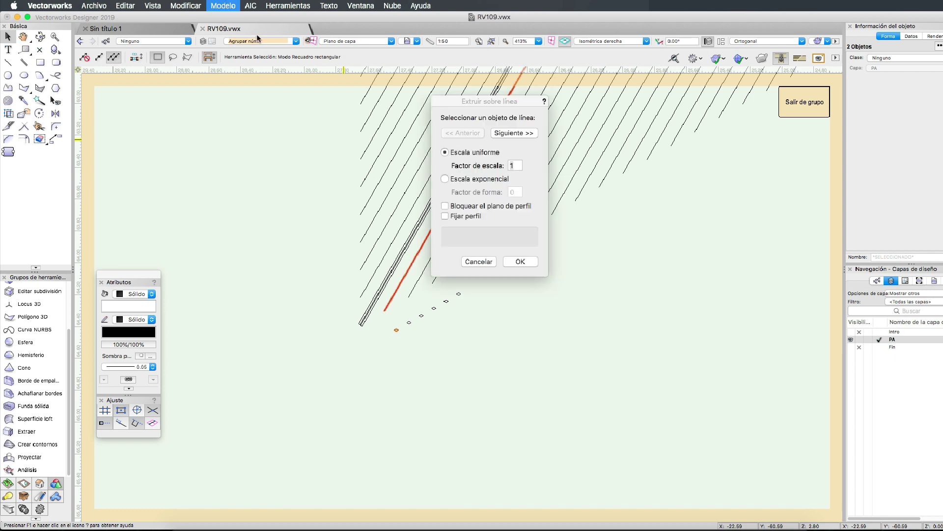
{"action": "key", "text": "Return"}
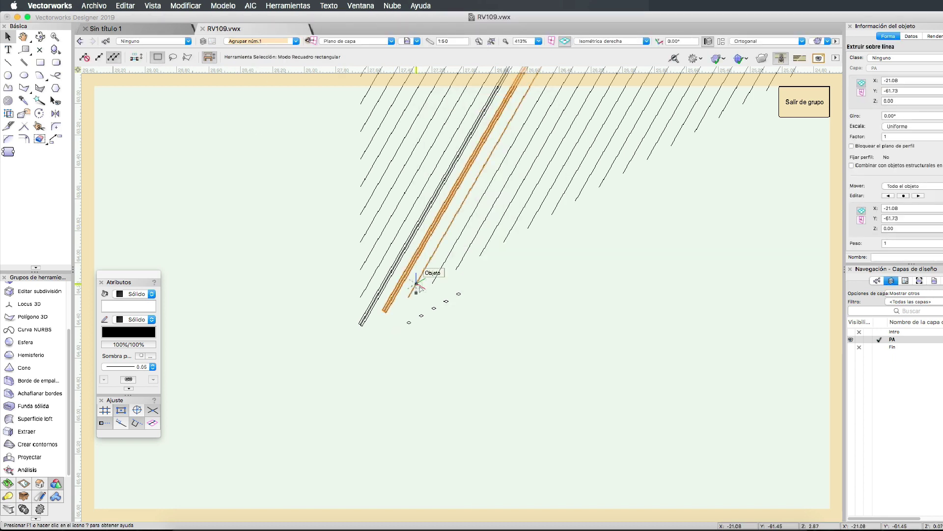
Extrude square profiles along the next two diagonal curves into solid ribs
{"action": "left_click", "coordinate": [409, 323]}
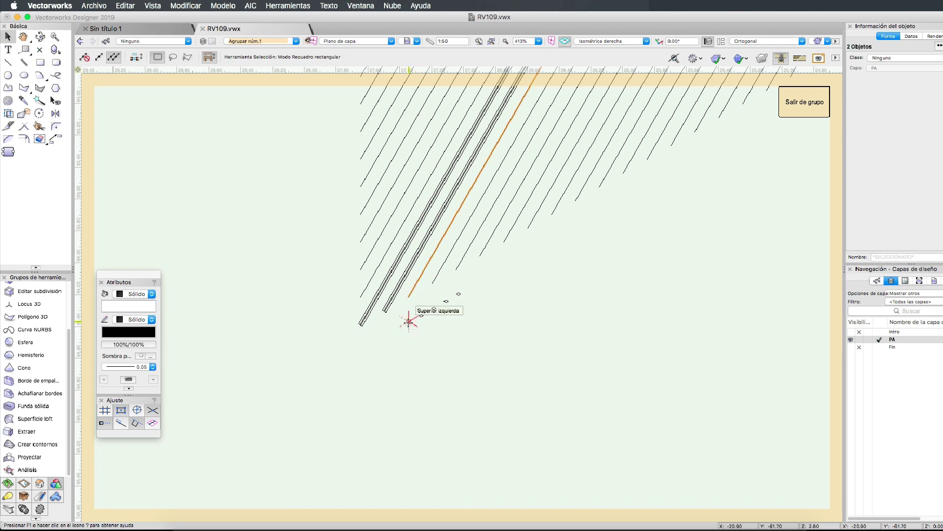
{"action": "left_click", "coordinate": [441, 268]}
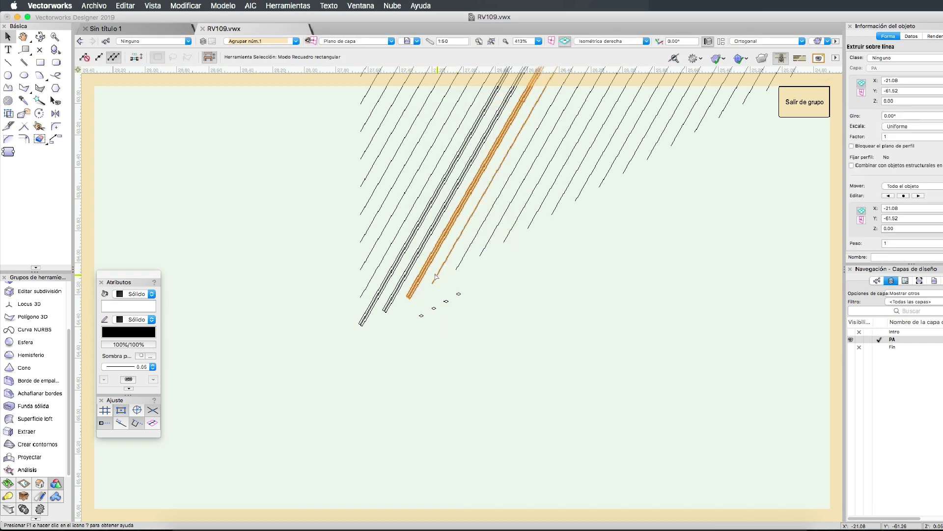
{"action": "left_click", "coordinate": [421, 317], "text": "shift"}
{"action": "key", "text": "super+alt+x"}
{"action": "key", "text": "Return"}
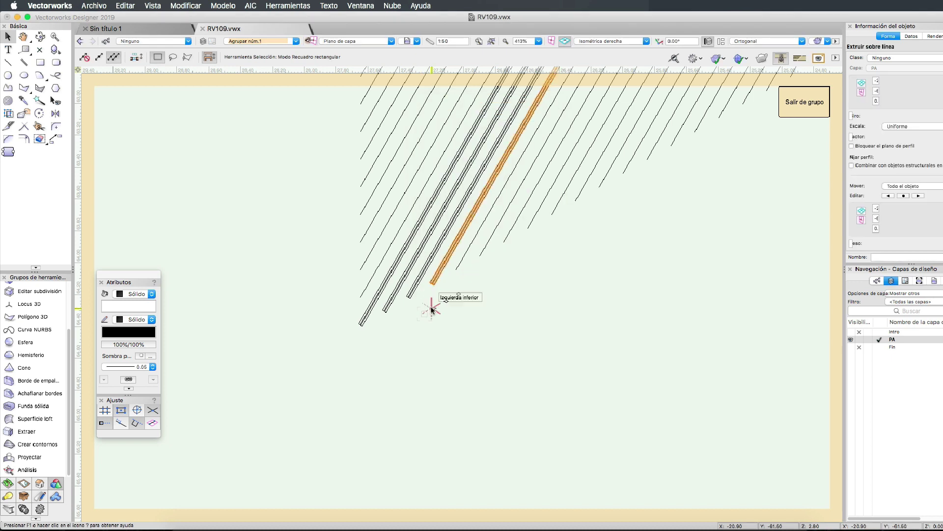
{"action": "left_click", "coordinate": [460, 265]}
{"action": "left_click", "coordinate": [434, 308], "text": "shift"}
{"action": "key", "text": "super+alt+x"}
{"action": "key", "text": "Return"}
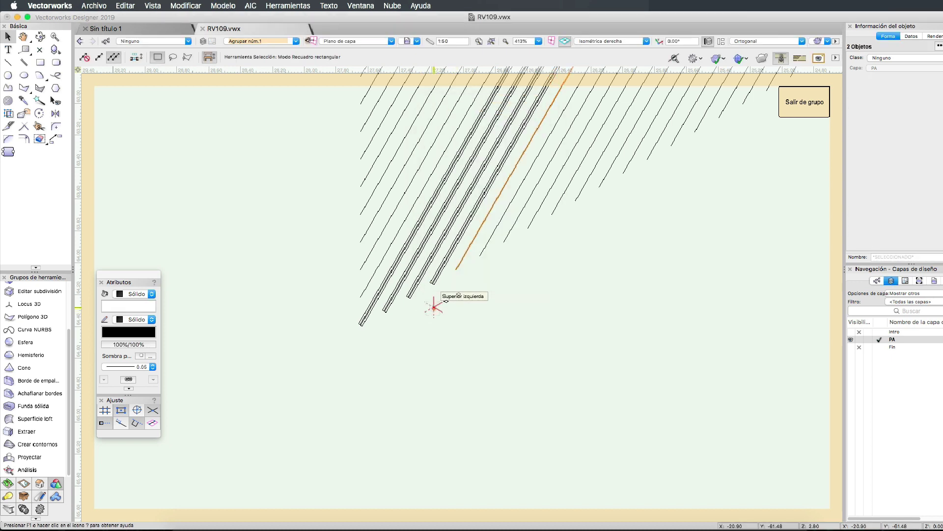
Extrude square profiles along two more diagonal curves, then return to Top/Plan
{"action": "left_click", "coordinate": [485, 249]}
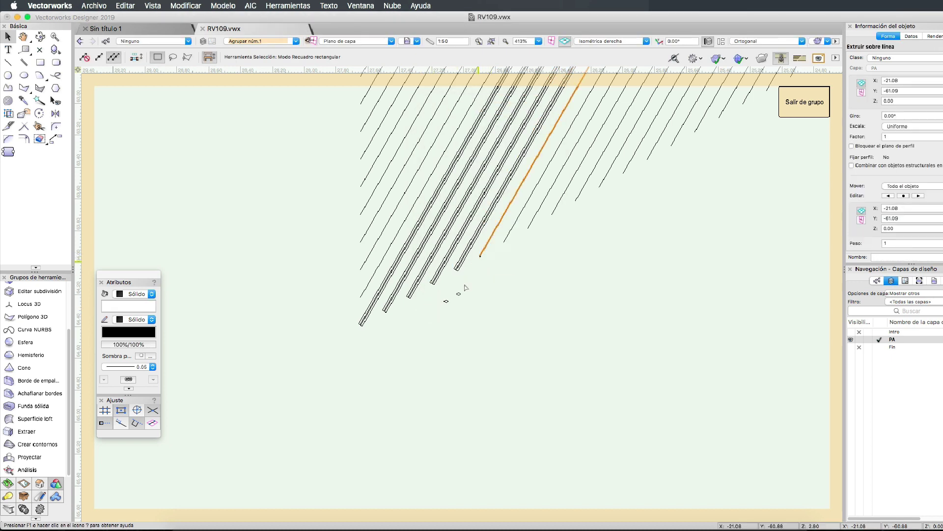
{"action": "left_click", "coordinate": [446, 302], "text": "shift"}
{"action": "key", "text": "super+alt+x"}
{"action": "key", "text": "Return"}
{"action": "left_click", "coordinate": [474, 300]}
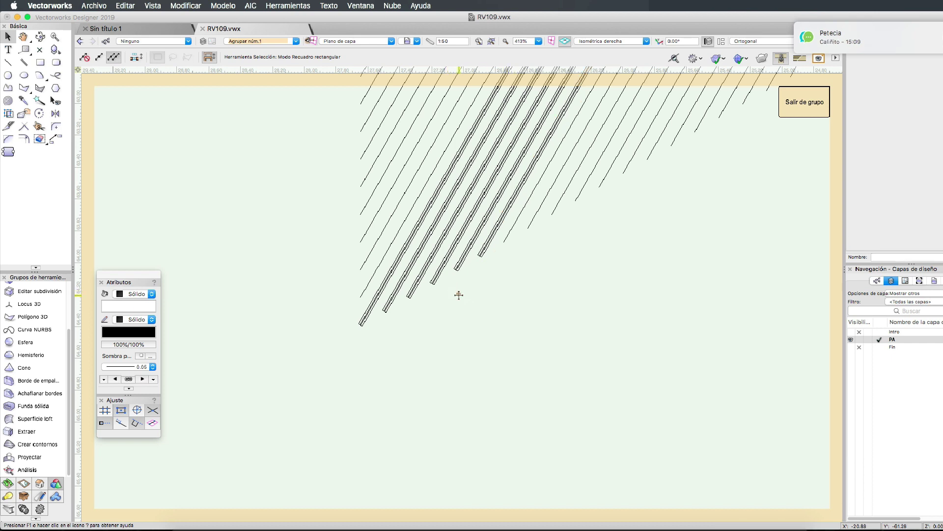
{"action": "left_click", "coordinate": [459, 294]}
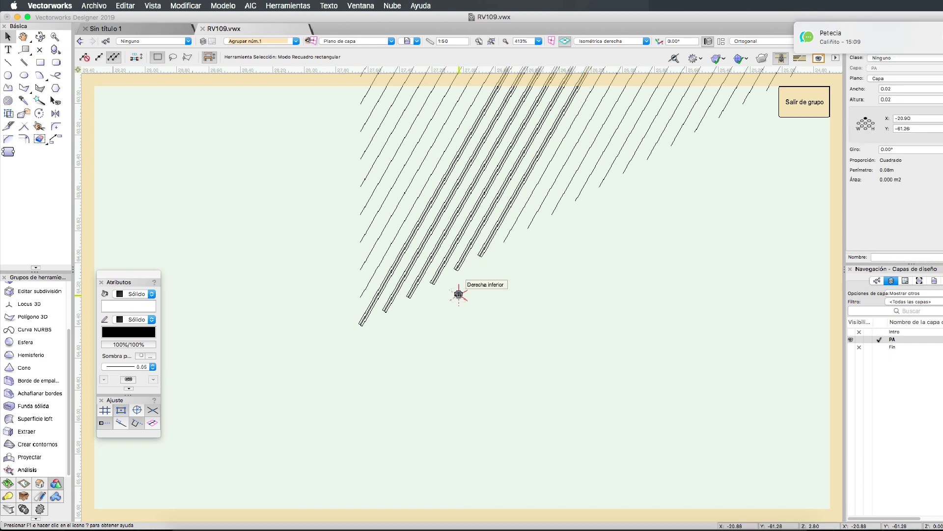
{"action": "left_click", "coordinate": [505, 241], "text": "shift"}
{"action": "key", "text": "super+alt+x"}
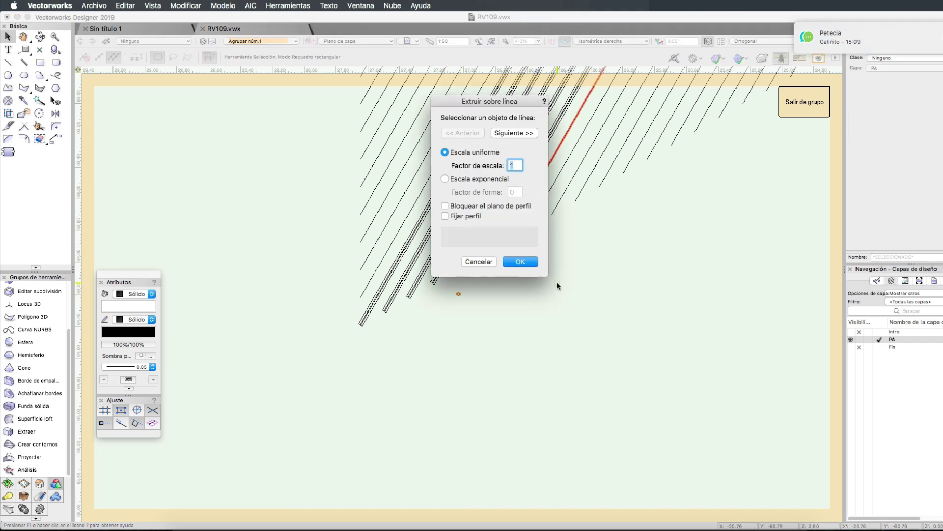
{"action": "key", "text": "Return"}
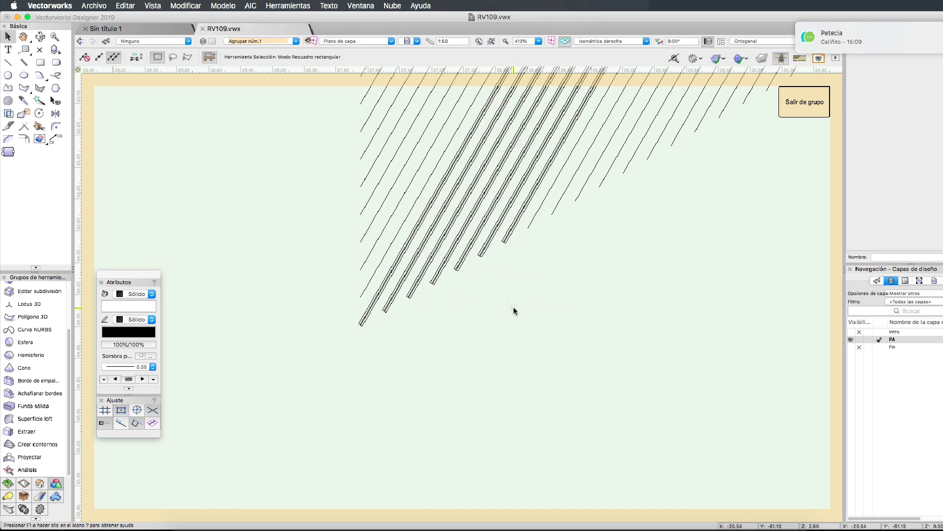
{"action": "key", "text": "super+5"}
Exit the rib group and fly around into a 3D perspective of the lattice tunnel
{"action": "left_click", "coordinate": [804, 103]}
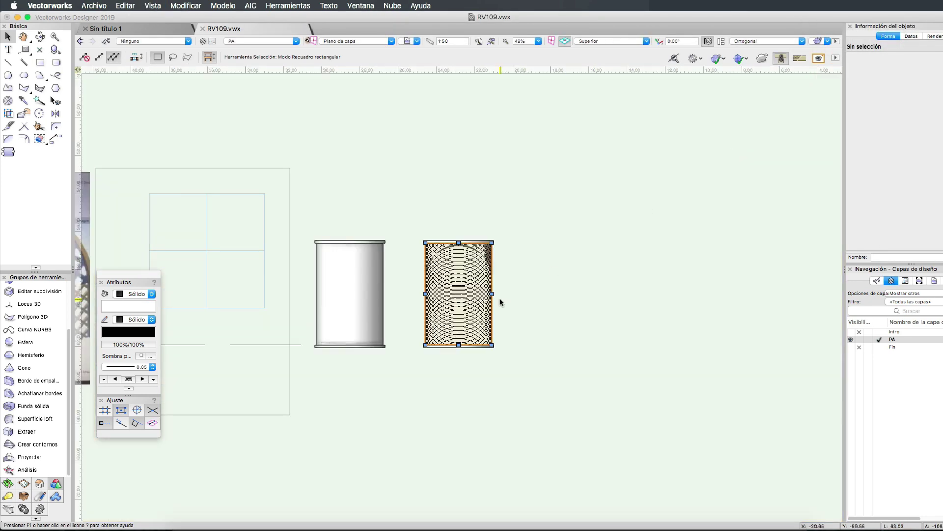
{"action": "key", "text": "shift+c"}
{"action": "mouse_move", "coordinate": [190, 284]}
{"action": "left_mouse_down"}
{"action": "mouse_move", "coordinate": [380, 158]}
{"action": "mouse_move", "coordinate": [352, 427]}
{"action": "left_mouse_up"}
{"action": "scroll", "coordinate": [352, 427], "scroll_direction": "up", "scroll_amount": 4}
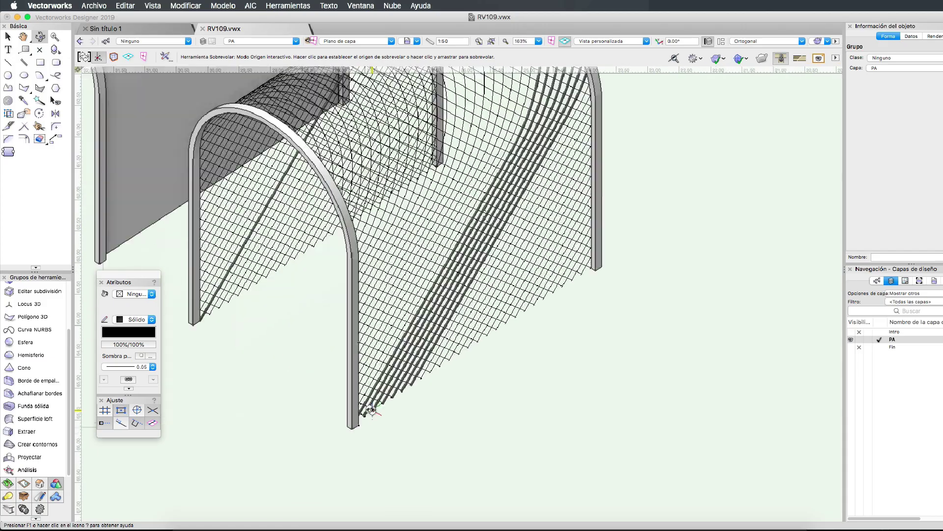
{"action": "scroll", "coordinate": [363, 417], "scroll_direction": "up", "scroll_amount": 4}
{"action": "scroll", "coordinate": [369, 410], "scroll_direction": "up", "scroll_amount": 3}
{"action": "scroll", "coordinate": [371, 410], "scroll_direction": "up", "scroll_amount": 3}
{"action": "scroll", "coordinate": [374, 408], "scroll_direction": "down", "scroll_amount": 2}
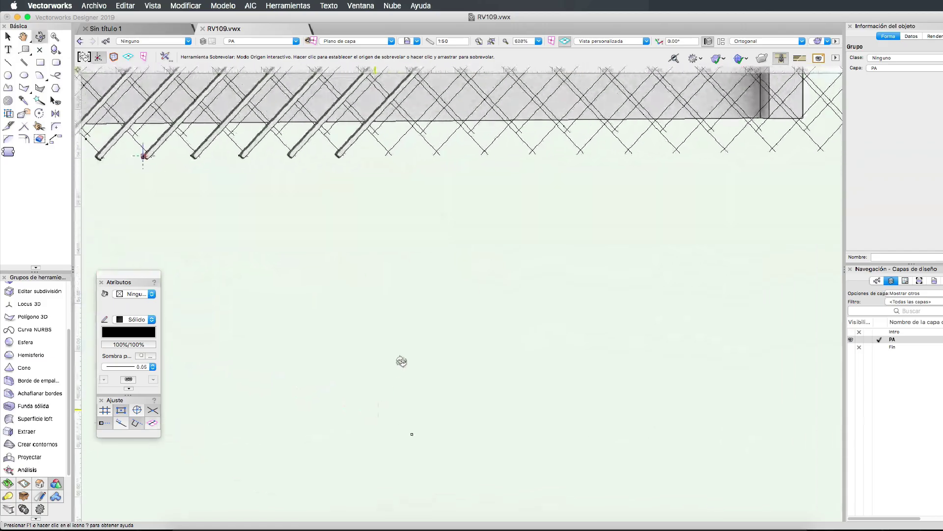
{"action": "scroll", "coordinate": [400, 362], "scroll_direction": "down", "scroll_amount": 2}
{"action": "scroll", "coordinate": [417, 400], "scroll_direction": "down", "scroll_amount": 2}
{"action": "scroll", "coordinate": [442, 344], "scroll_direction": "down", "scroll_amount": 1}
{"action": "left_click_drag", "start_coordinate": [480, 284], "coordinate": [513, 363]}
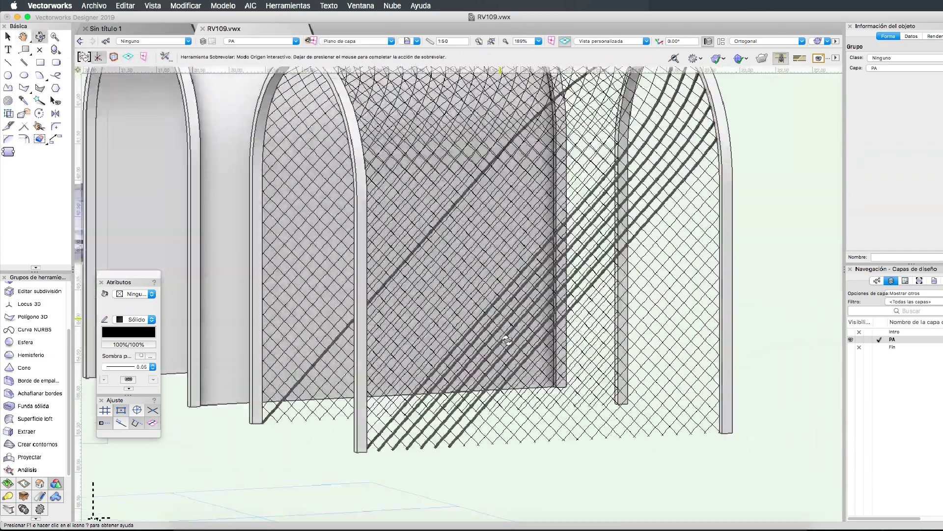
Reselect the lattice mesh group
{"action": "key", "text": "x"}
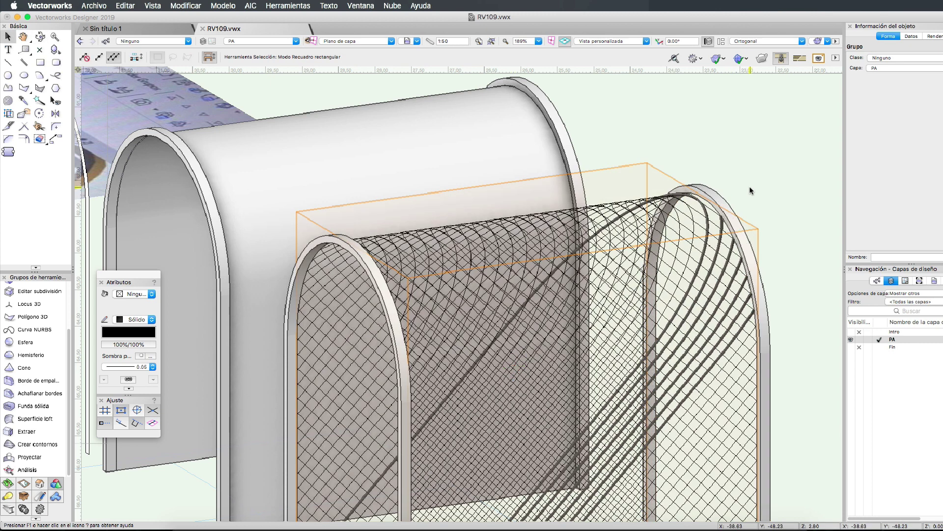
{"action": "left_click", "coordinate": [750, 190]}
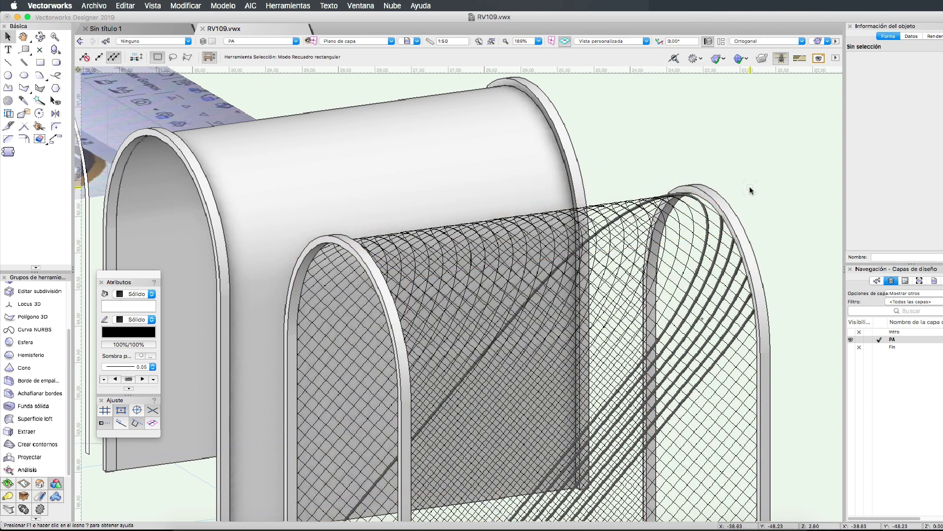
{"action": "left_click", "coordinate": [745, 428]}
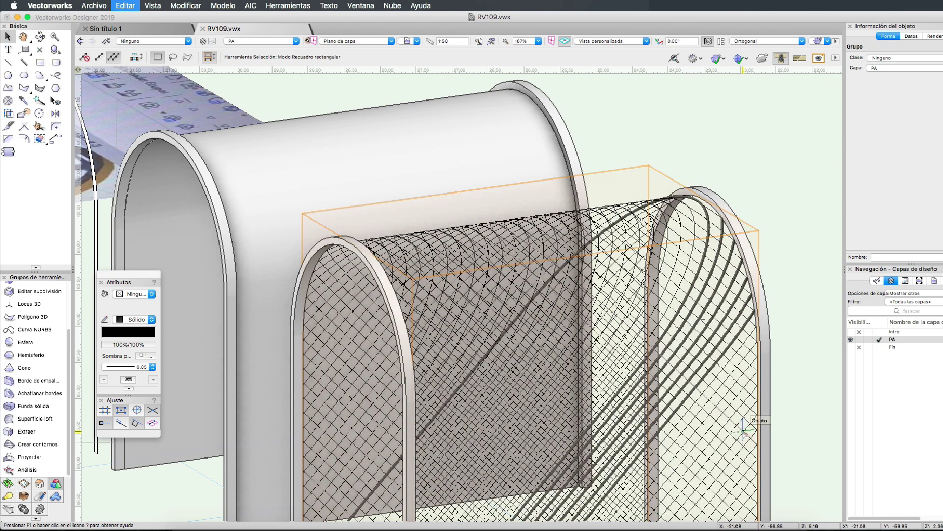
Mirror-duplicate the rib group across a horizontal axis in Top/Plan, then view it in 3D
{"action": "key", "text": "super+5"}
{"action": "key", "text": "super+z"}
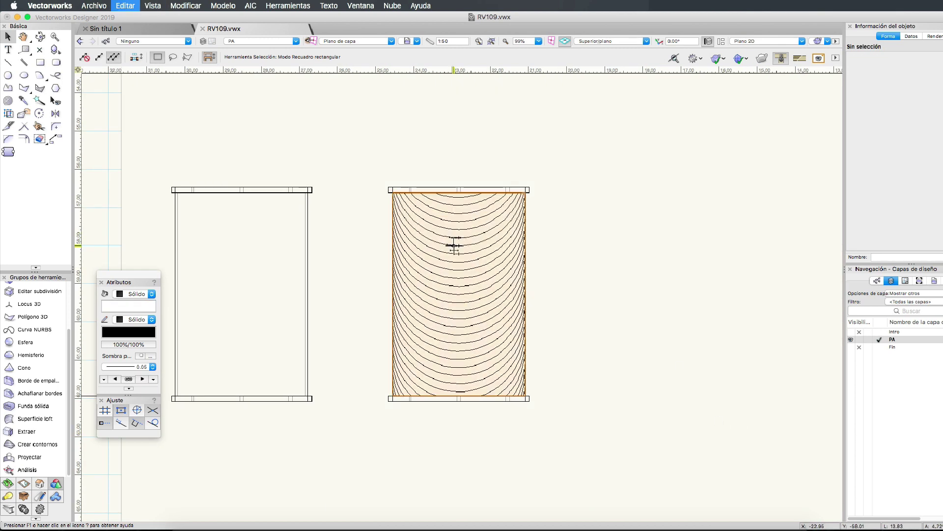
{"action": "key", "text": "super+z"}
{"action": "key", "text": "super+z"}
{"action": "key", "text": "super+z"}
{"action": "key", "text": "super+y"}
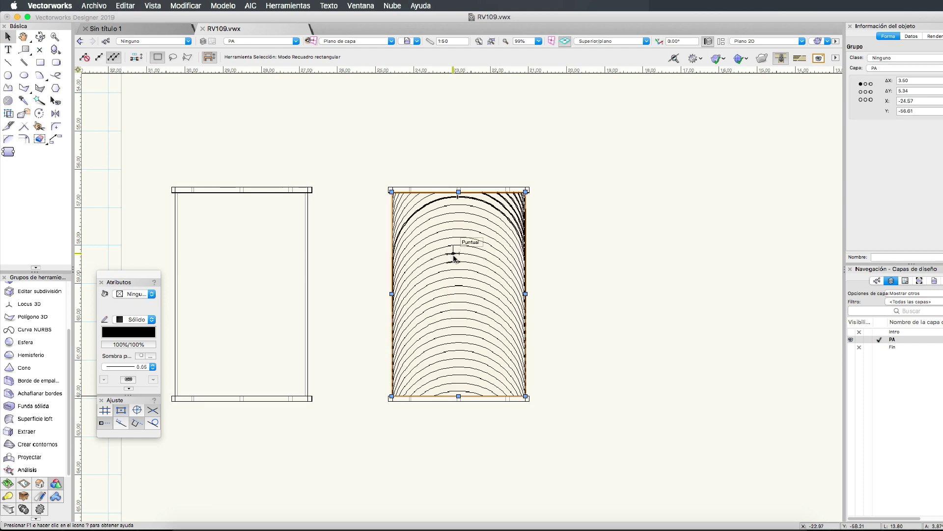
{"action": "key", "text": "0"}
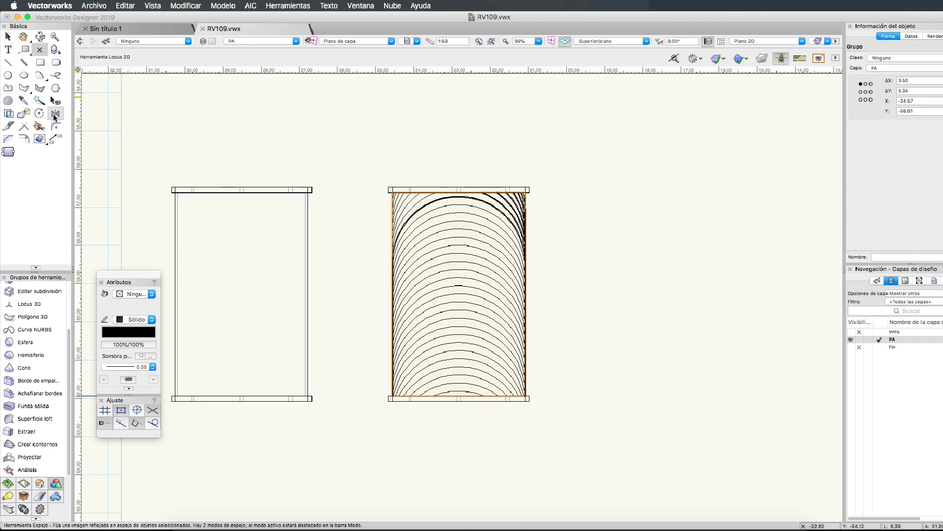
{"action": "left_click", "coordinate": [54, 114]}
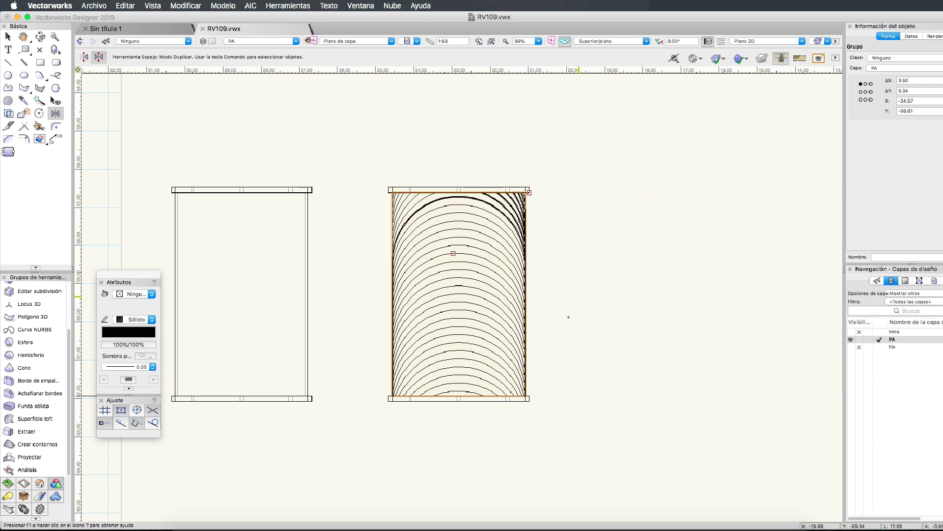
{"action": "left_click", "coordinate": [529, 294]}
{"action": "left_click", "coordinate": [351, 293]}
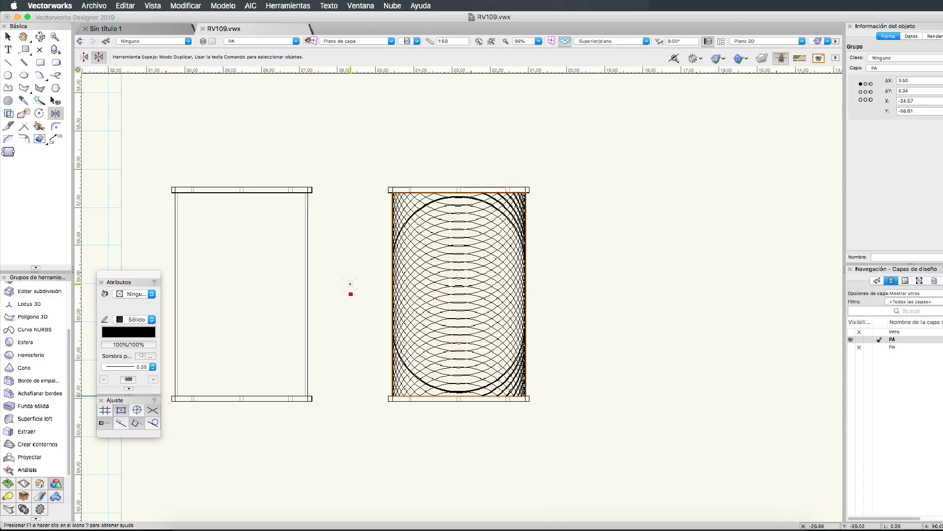
{"action": "middle_click_drag", "start_coordinate": [349, 284], "coordinate": [513, 247], "text": "shift"}
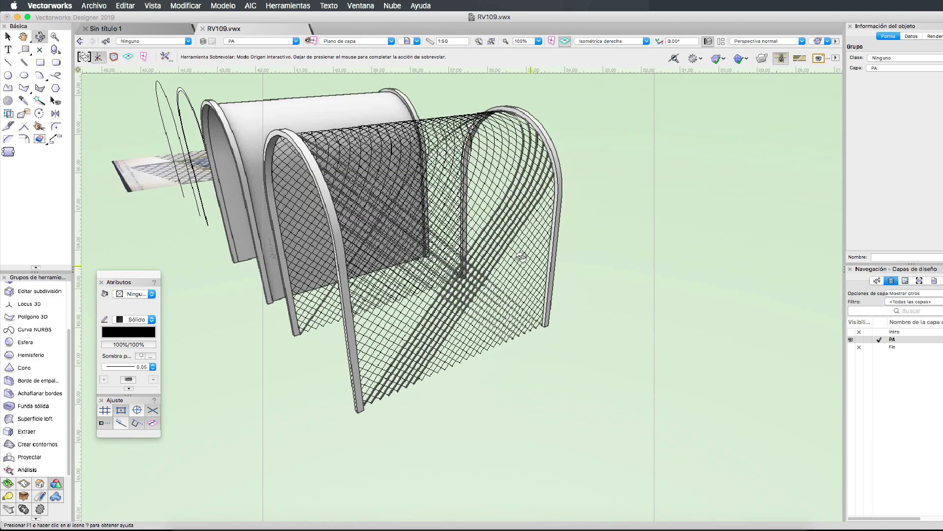
{"action": "left_click_drag", "start_coordinate": [514, 247], "coordinate": [638, 371]}
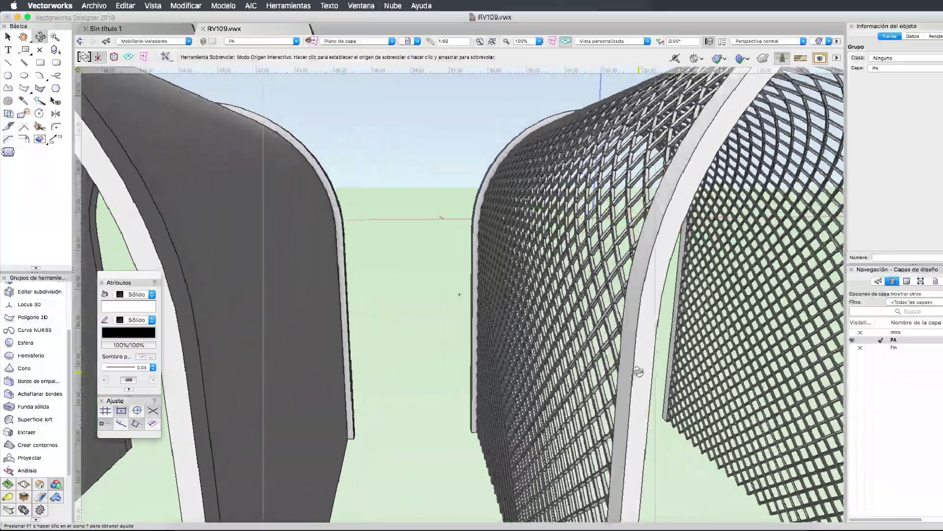
{"action": "left_click_drag", "start_coordinate": [460, 294], "coordinate": [459, 295]}
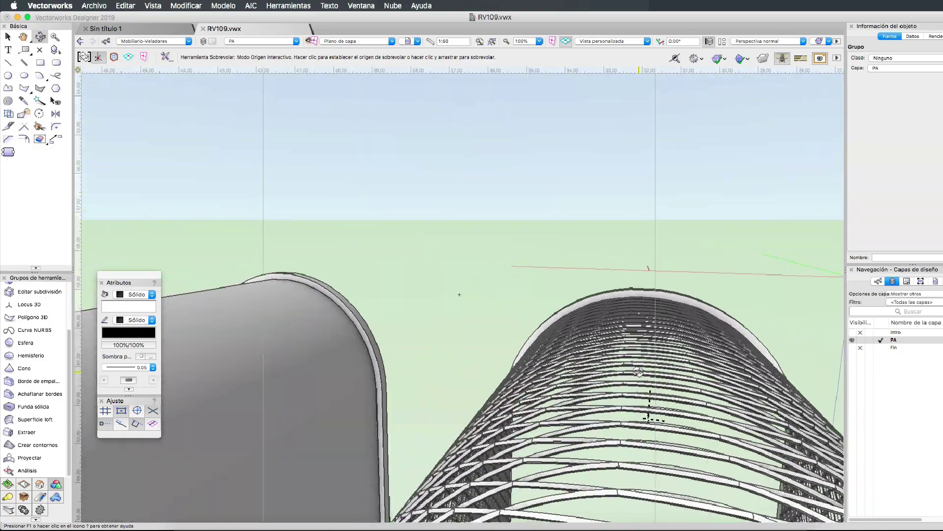
{"action": "left_click_drag", "start_coordinate": [638, 372], "coordinate": [543, 354]}
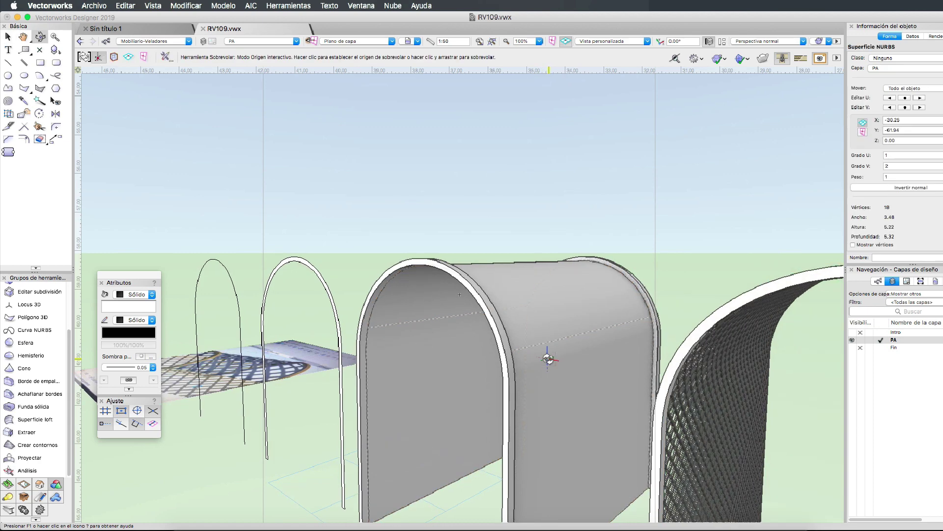
{"action": "left_click_drag", "start_coordinate": [545, 356], "coordinate": [549, 361]}
{"action": "left_click", "coordinate": [31, 445]}
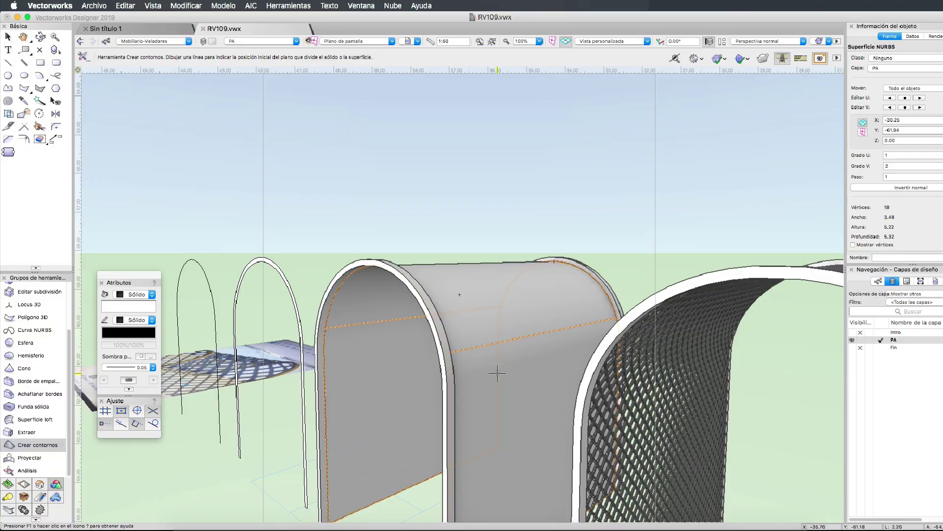
{"action": "mouse_move", "coordinate": [498, 374]}
{"action": "middle_mouse_down", "text": "shift"}
{"action": "mouse_move", "coordinate": [695, 425]}
{"action": "mouse_move", "coordinate": [732, 413]}
{"action": "mouse_move", "coordinate": [745, 423]}
{"action": "middle_mouse_up", "text": "shift"}
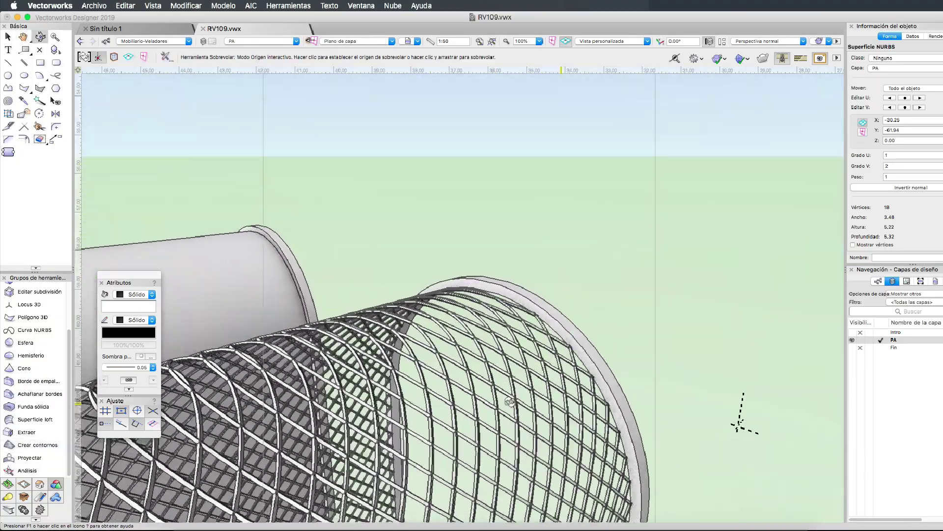
{"action": "mouse_move", "coordinate": [510, 402]}
{"action": "middle_mouse_down", "text": "shift"}
{"action": "mouse_move", "coordinate": [515, 389]}
{"action": "mouse_move", "coordinate": [463, 470]}
{"action": "mouse_move", "coordinate": [425, 392]}
{"action": "middle_mouse_up", "text": "shift"}
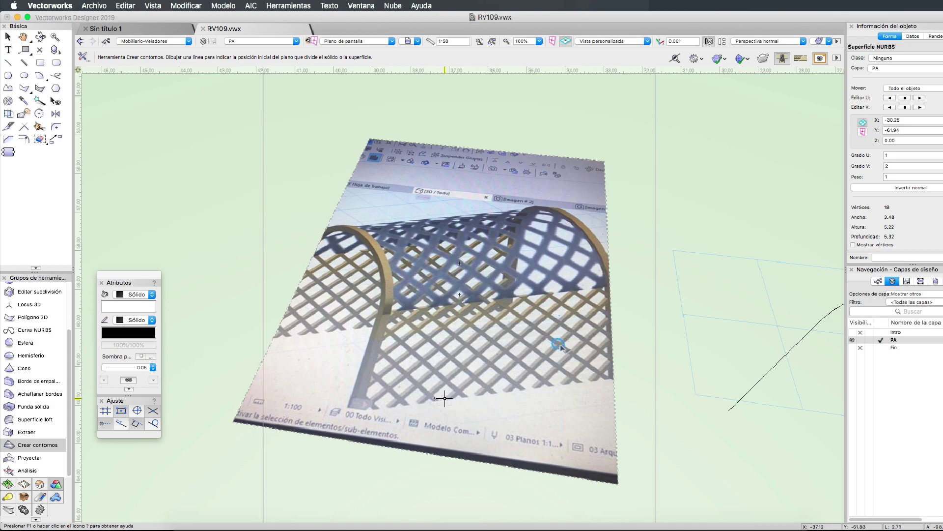
{"action": "key", "text": "shift+c"}
{"action": "left_click_drag", "start_coordinate": [444, 398], "coordinate": [460, 386]}
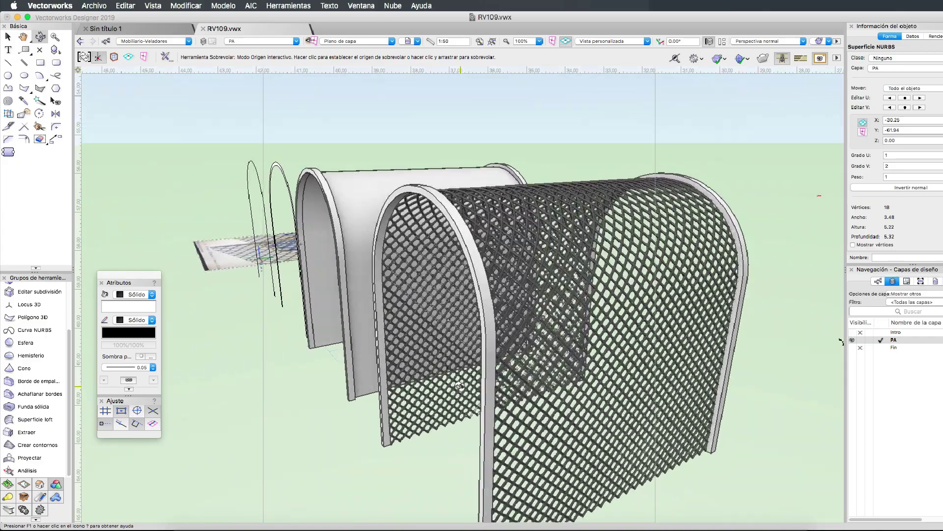
{"action": "left_click_drag", "start_coordinate": [460, 386], "coordinate": [459, 386]}
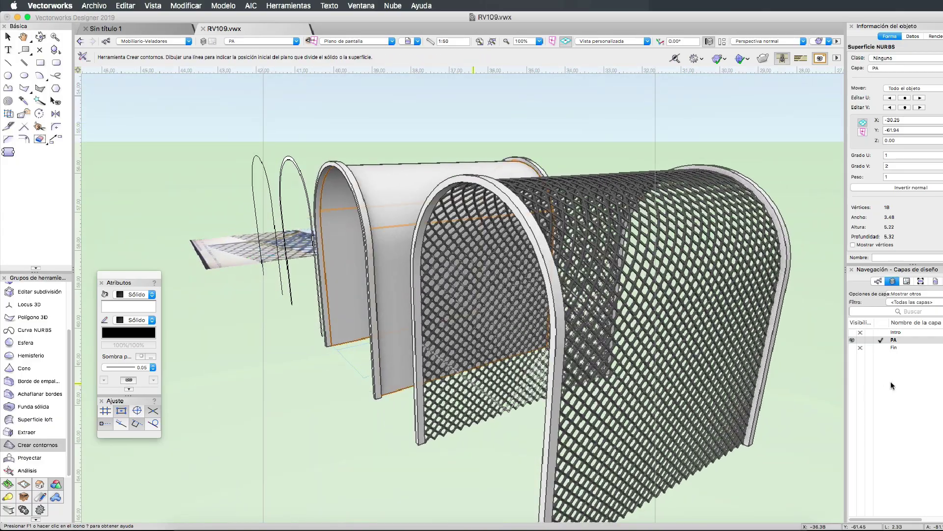
Activate the Fin layer and centre the closing course-promotion card in view
{"action": "left_click", "coordinate": [880, 346]}
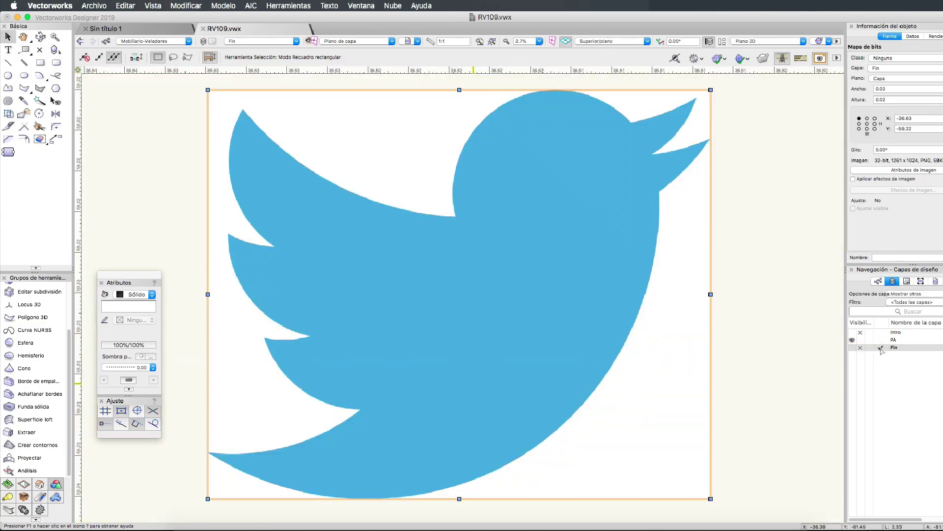
{"action": "scroll", "coordinate": [500, 424], "scroll_direction": "down", "scroll_amount": 3}
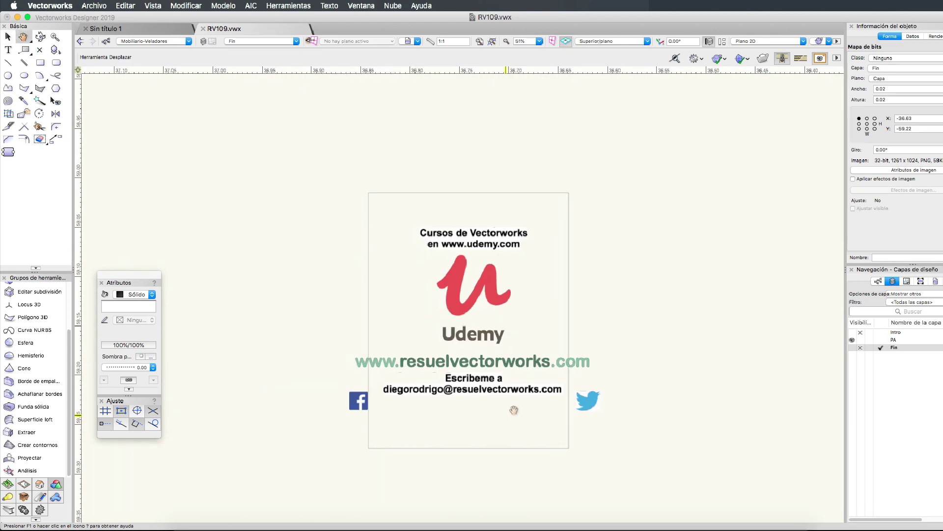
{"action": "key", "text": "x"}
{"action": "middle_click_drag", "start_coordinate": [466, 403], "coordinate": [496, 410]}
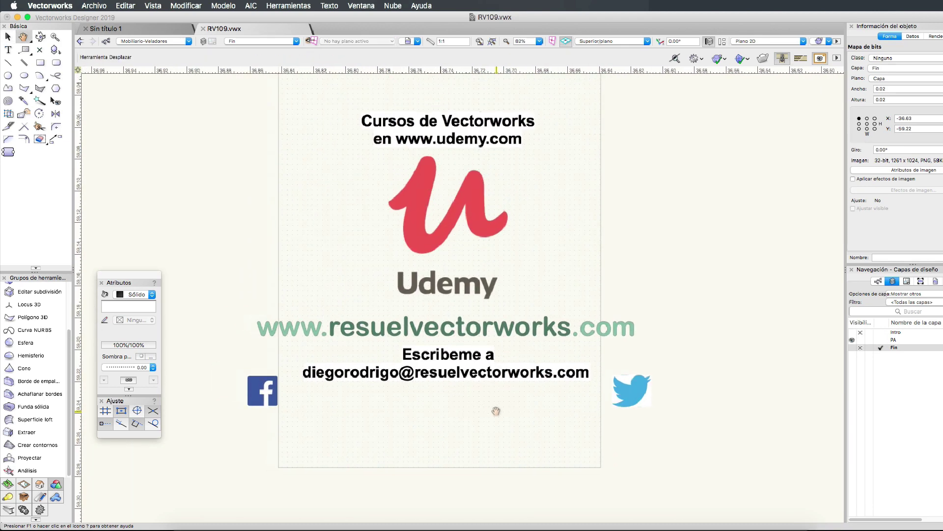
{"action": "left_click", "coordinate": [488, 418]}
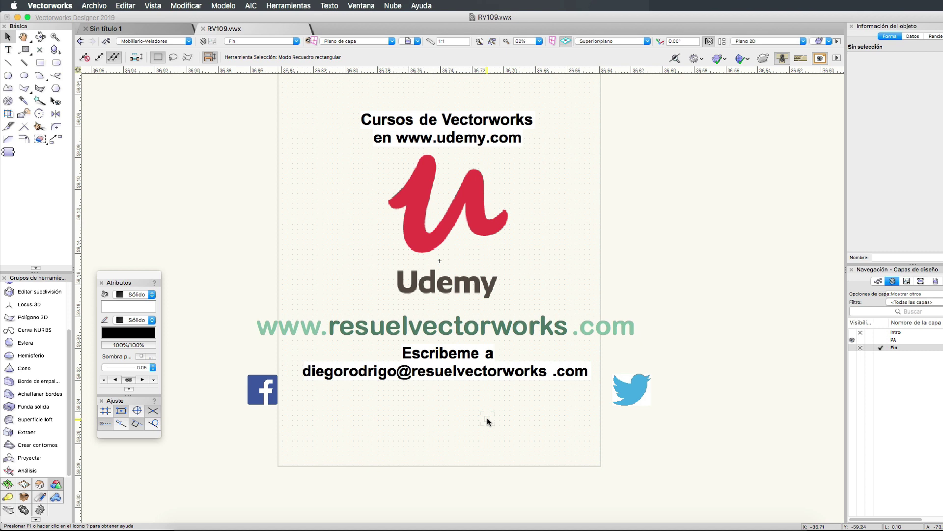